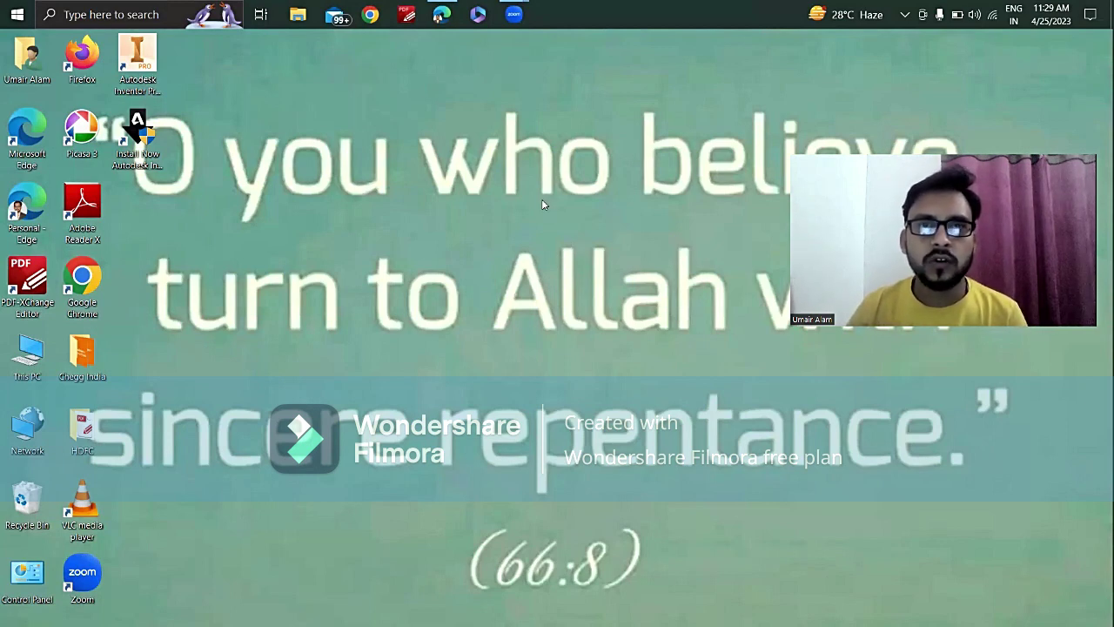
# Launch Edge and open the autodesk.com education software page from the 'AUTO' address suggestion.
pyautogui.click(441, 14)
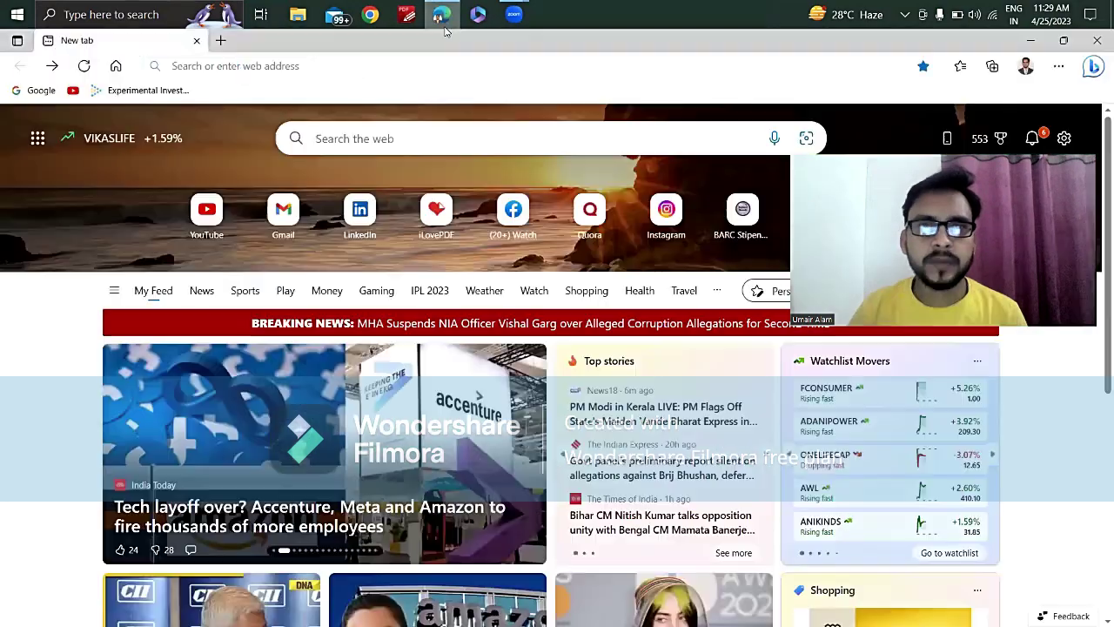
pyautogui.click(345, 67)
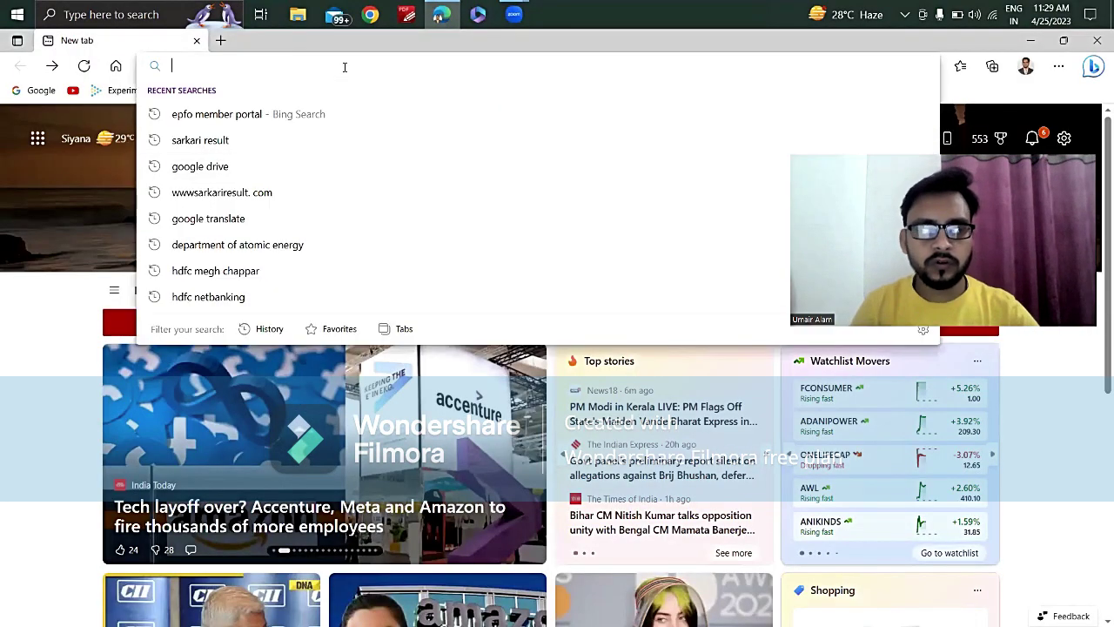
pyautogui.write('AUTO')
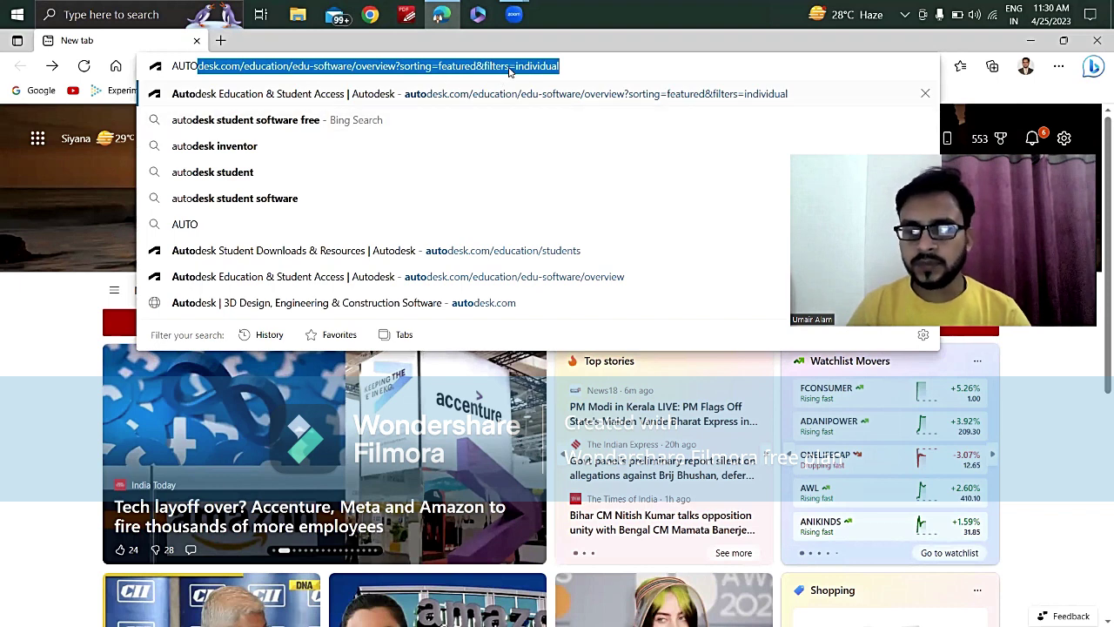
pyautogui.press('Return')
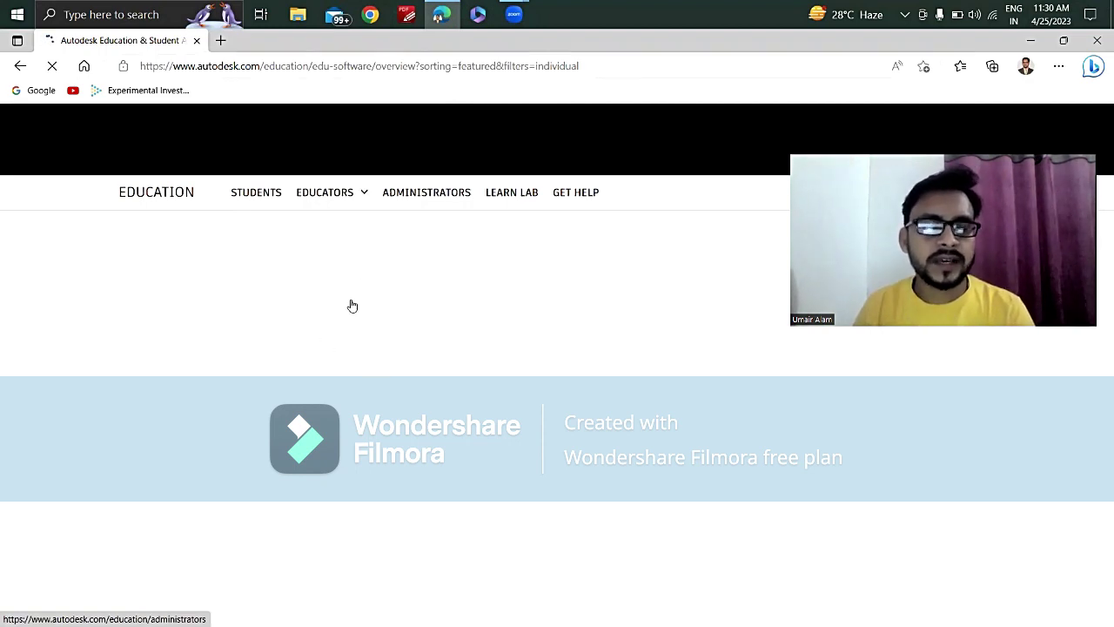
# Go to the Students section and scroll down through the Tinkercad, Fusion 360 and other product cards.
pyautogui.click(374, 286)
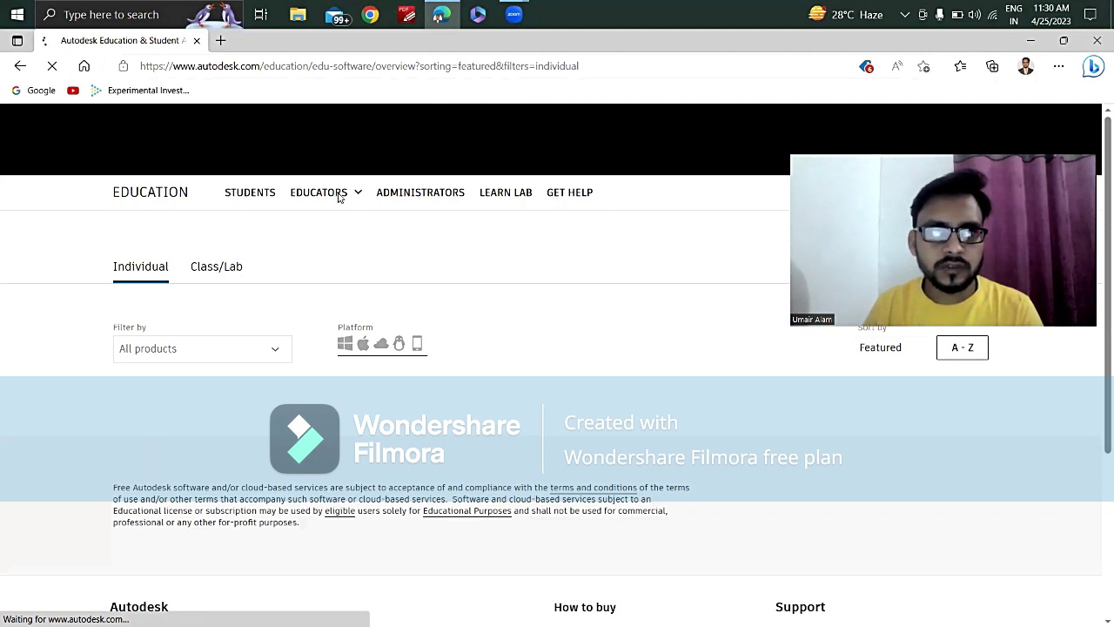
pyautogui.click(250, 196)
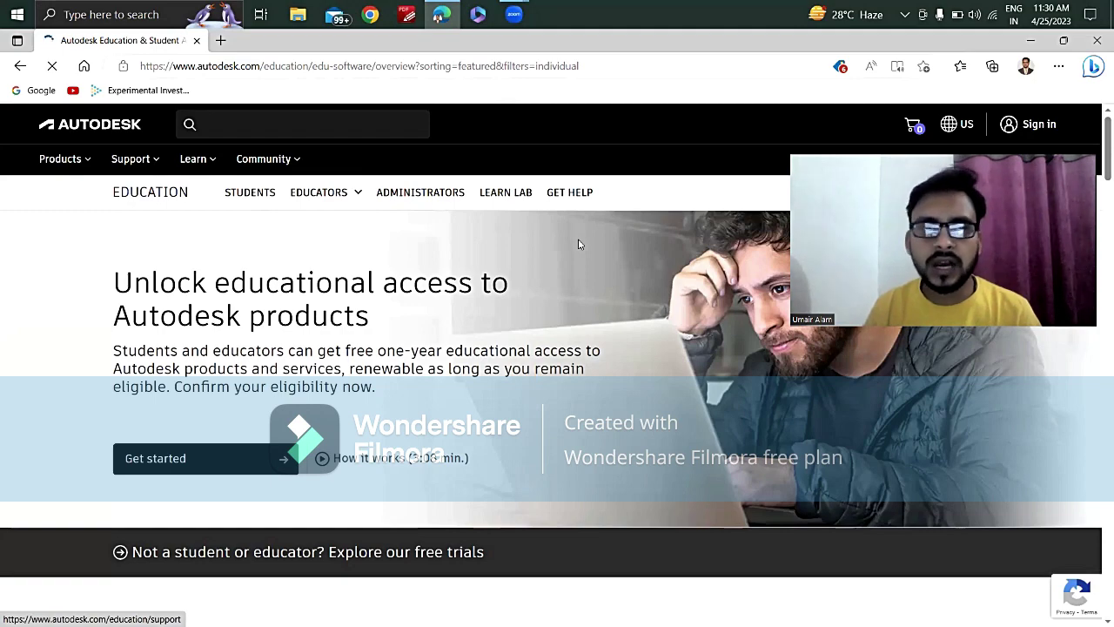
pyautogui.scroll(-5, 346, 379)
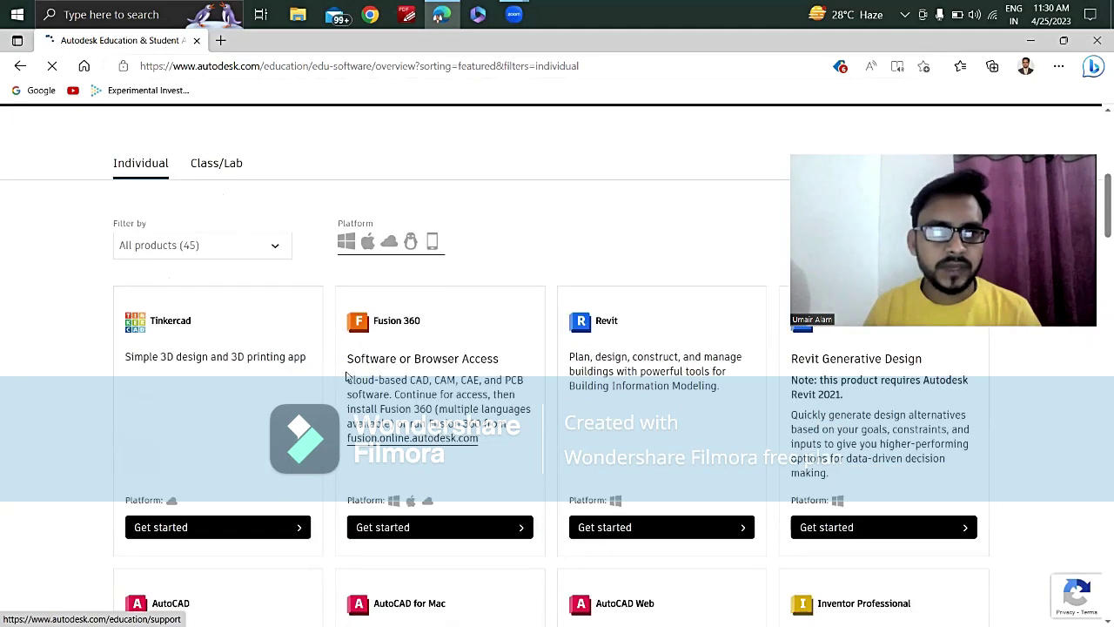
pyautogui.scroll(3, 346, 375)
pyautogui.scroll(1, 346, 375)
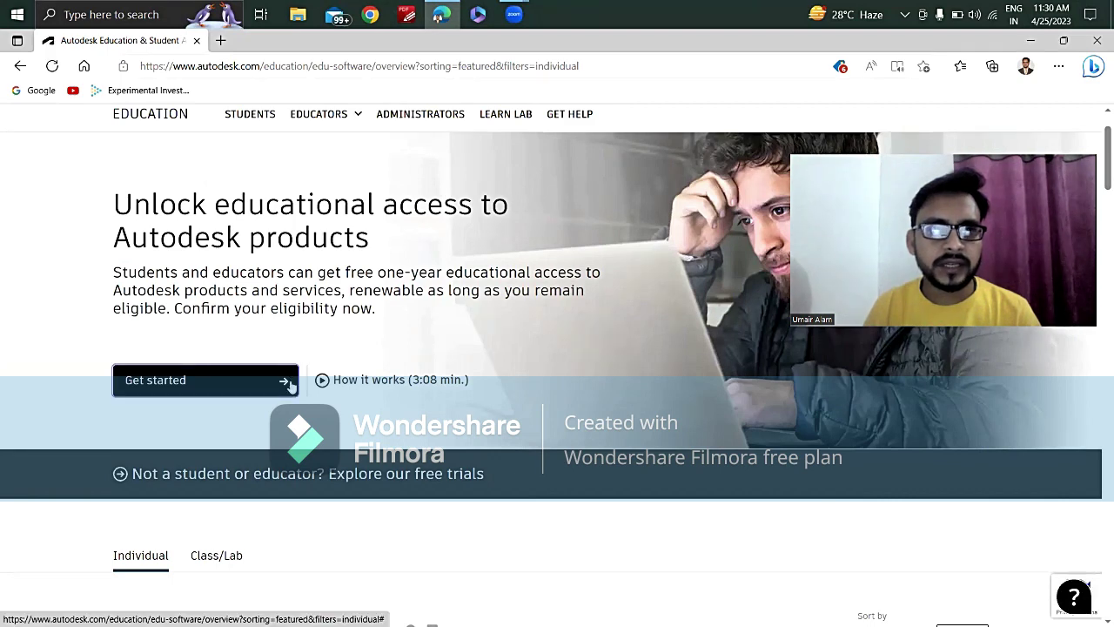
pyautogui.scroll(-3, 320, 334)
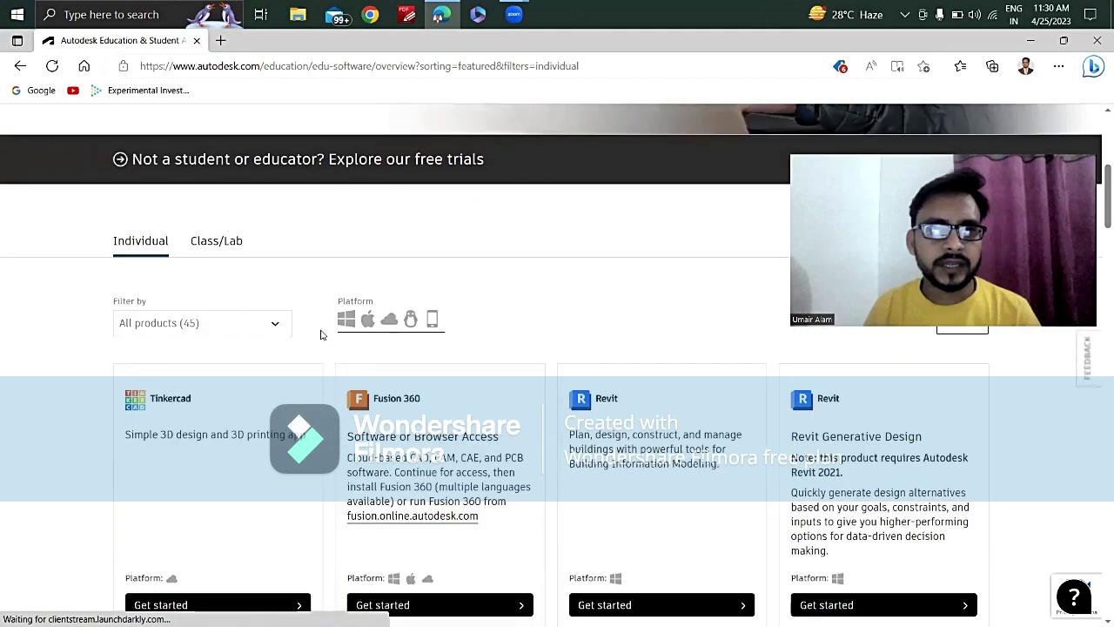
pyautogui.scroll(-3, 320, 334)
pyautogui.scroll(-3, 320, 335)
# Scroll back up past AutoCAD and Inventor Professional to the top of the page.
pyautogui.scroll(1, 320, 334)
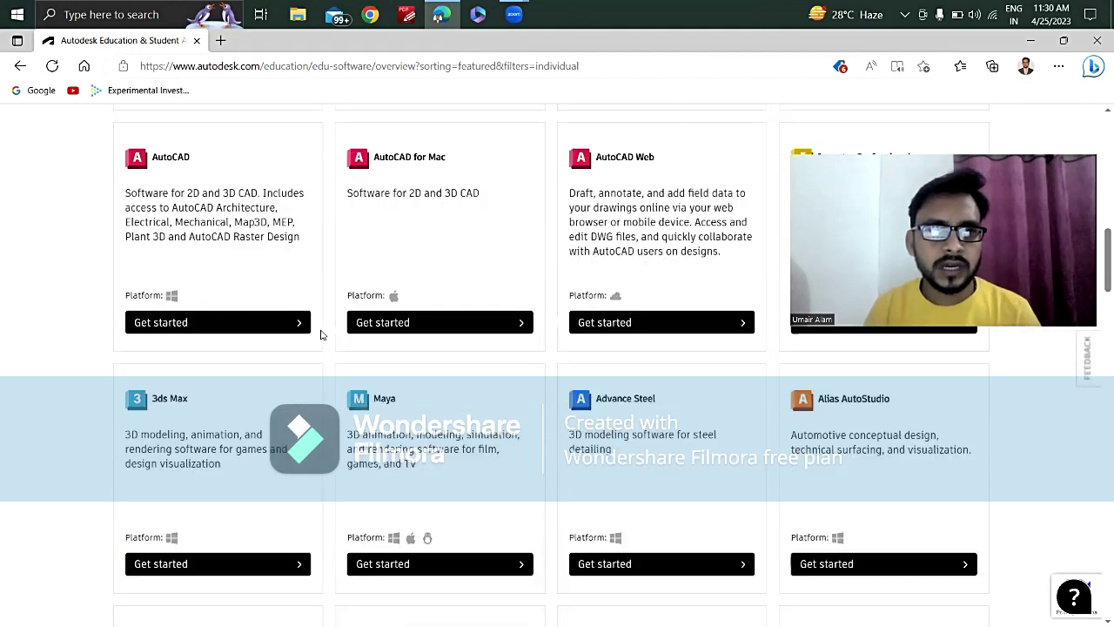
pyautogui.scroll(4, 320, 334)
pyautogui.scroll(2, 320, 334)
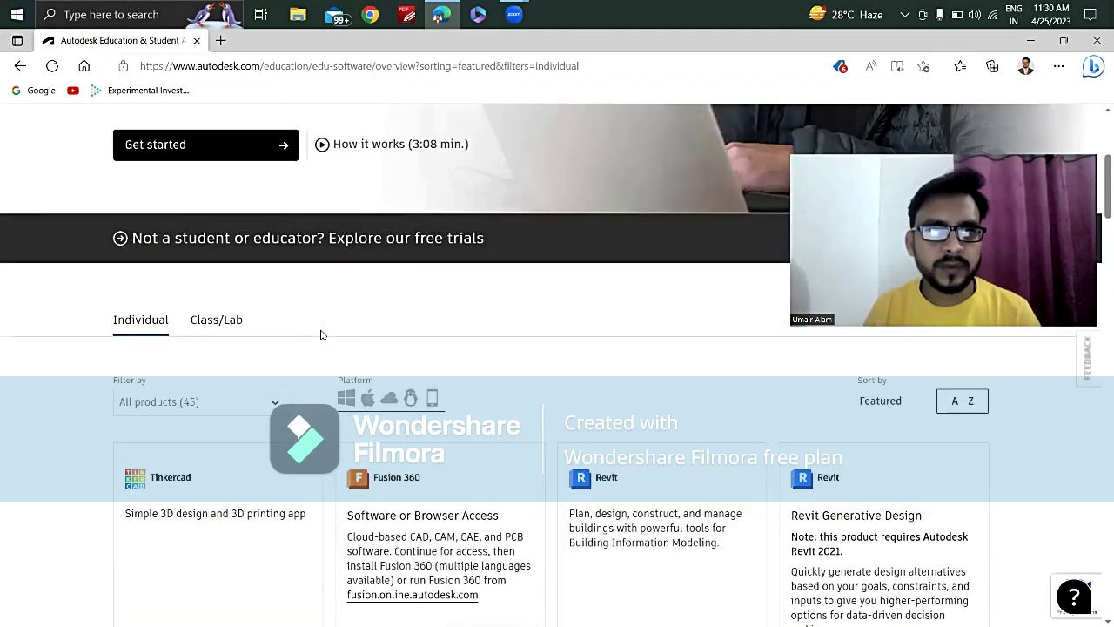
pyautogui.scroll(-3, 320, 334)
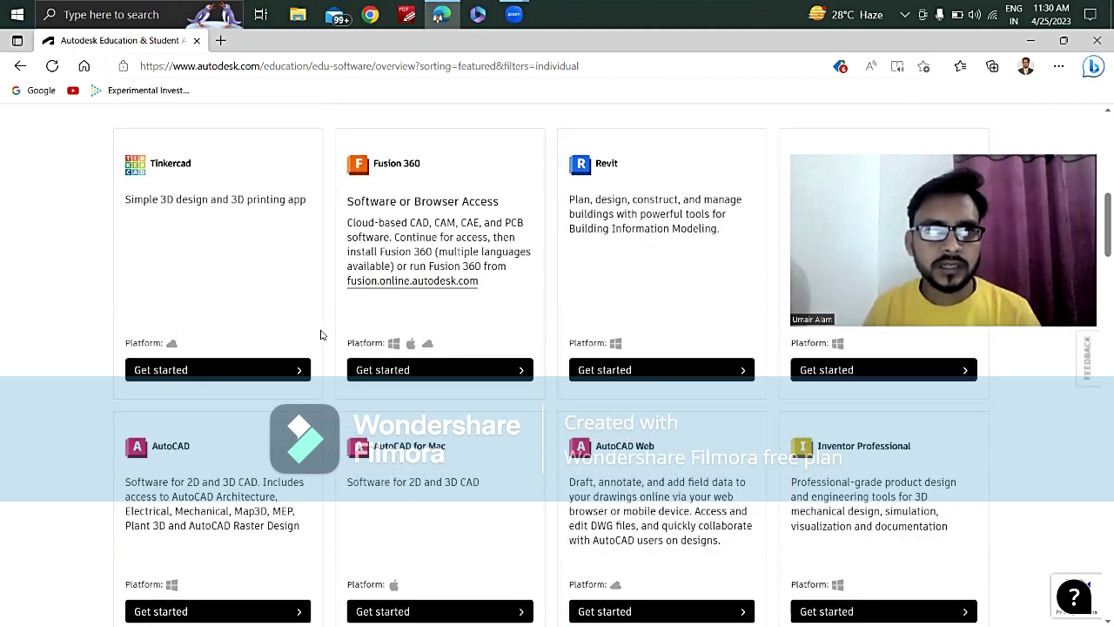
pyautogui.scroll(1, 414, 324)
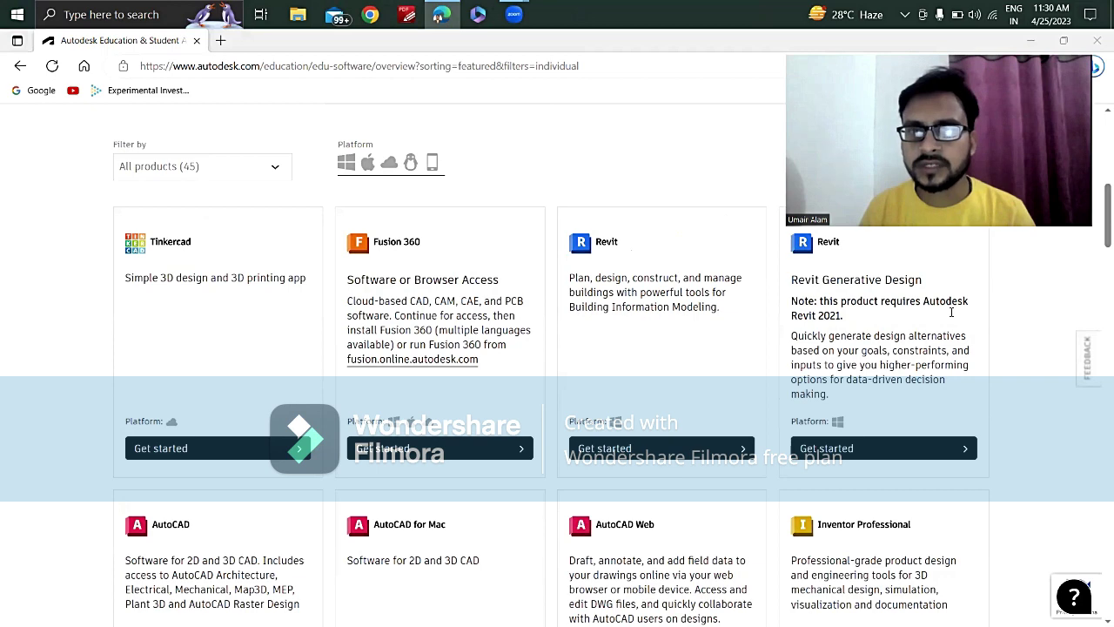
pyautogui.scroll(3, 309, 345)
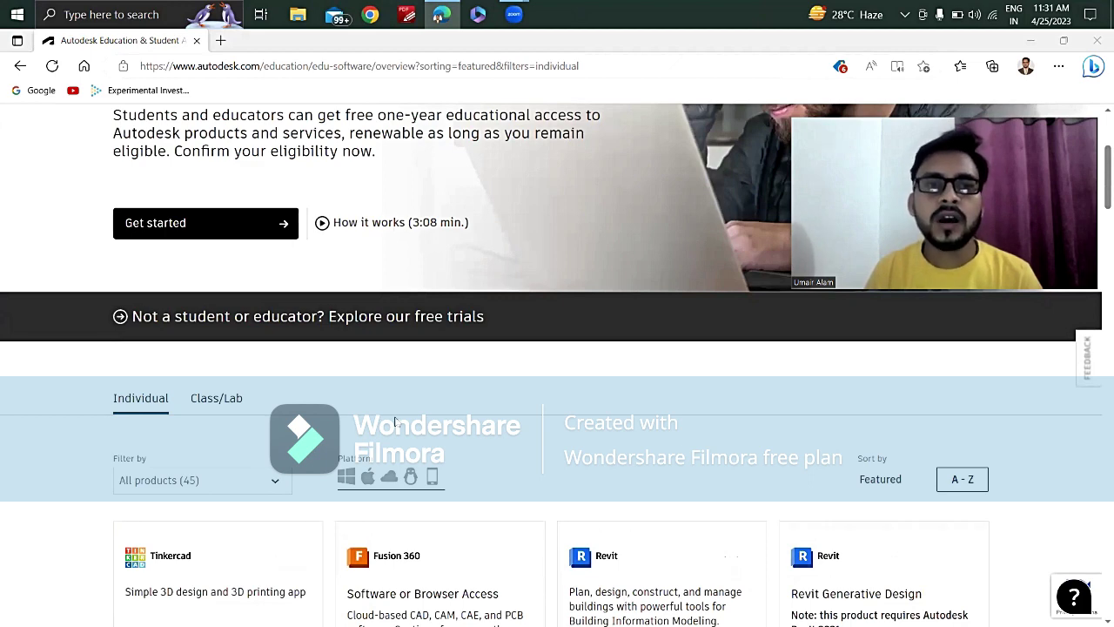
pyautogui.scroll(1, 394, 421)
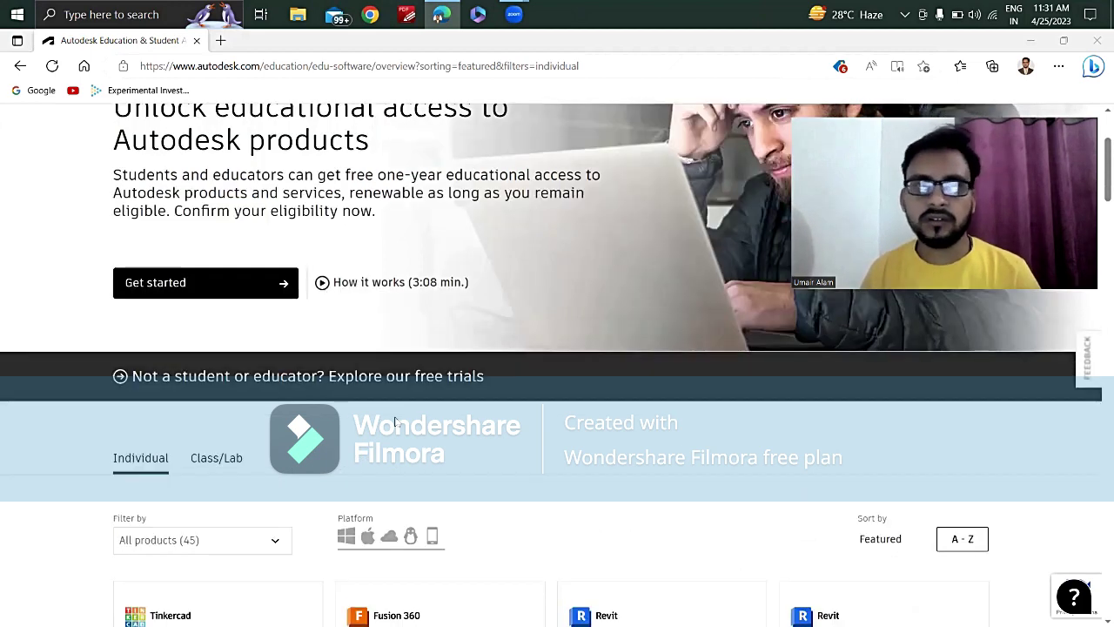
pyautogui.scroll(3, 394, 421)
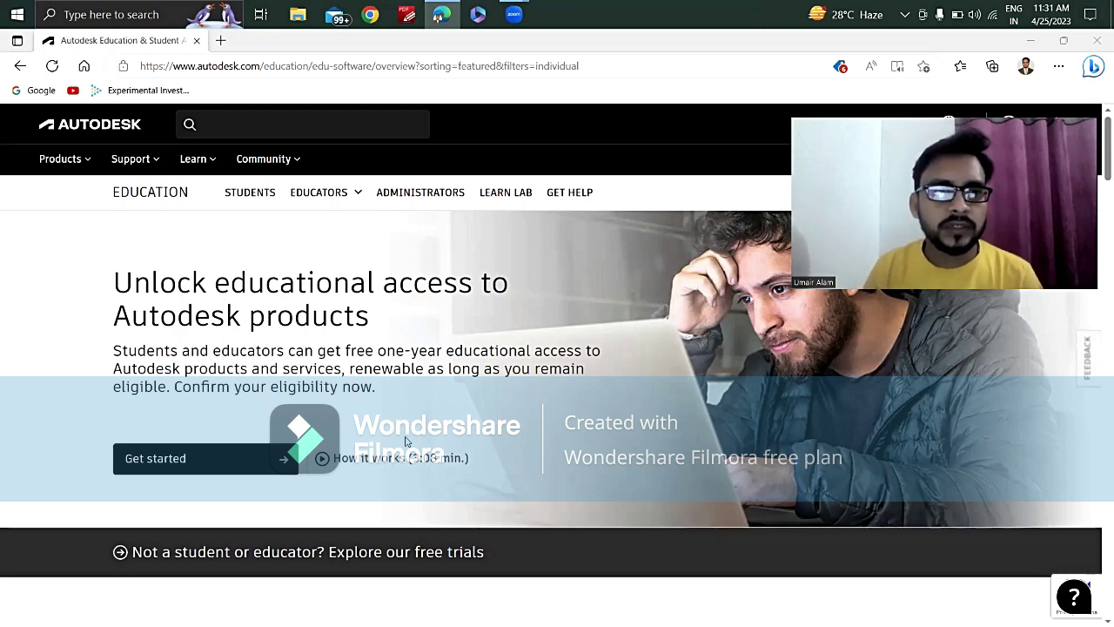
# Open the student downloads page and scroll to the 'Access the Autodesk Education plan' steps.
pyautogui.click(258, 196)
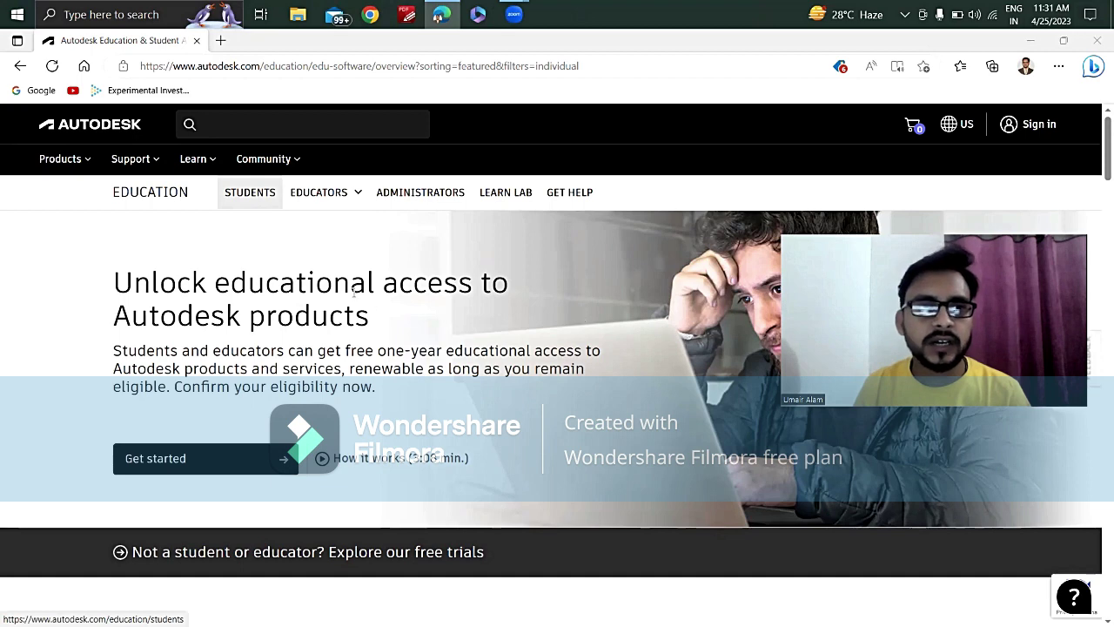
pyautogui.click(264, 197)
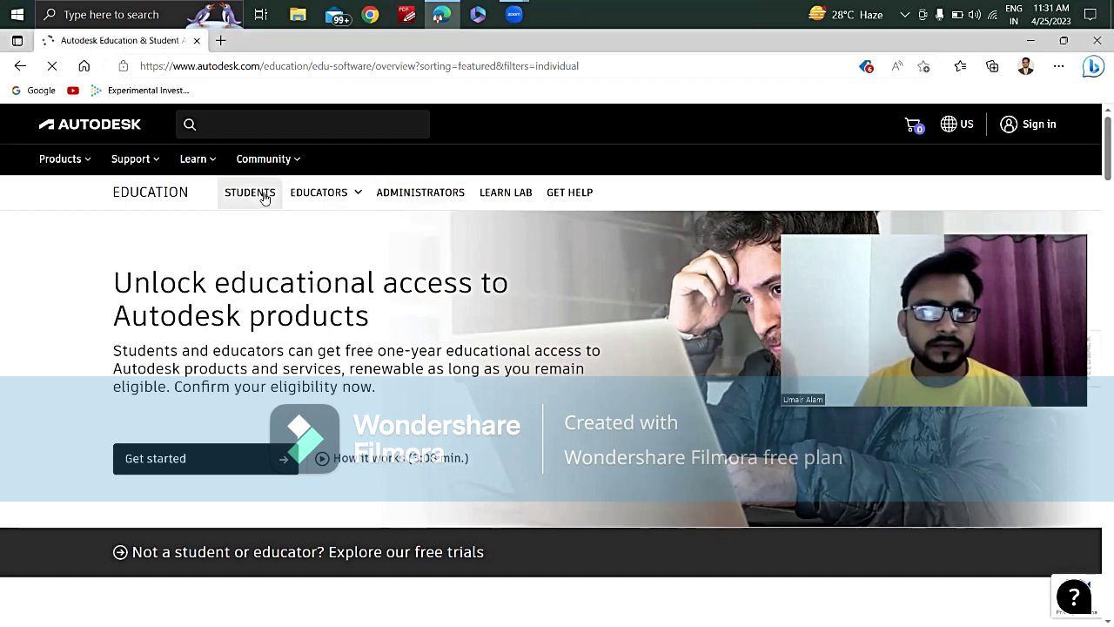
pyautogui.scroll(-5, 264, 197)
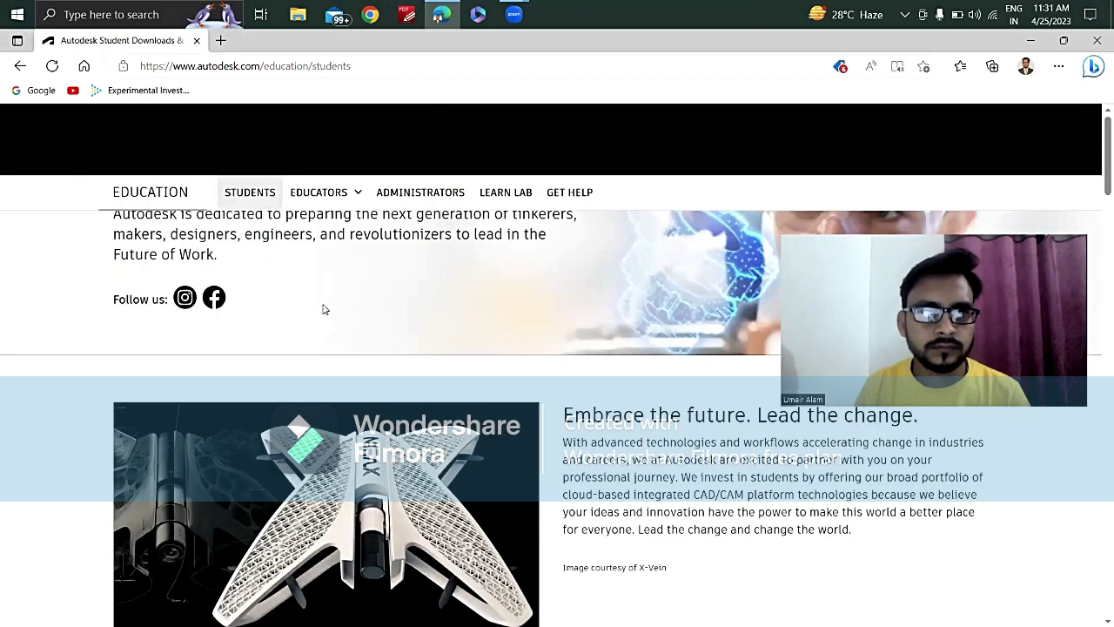
pyautogui.scroll(-8, 323, 310)
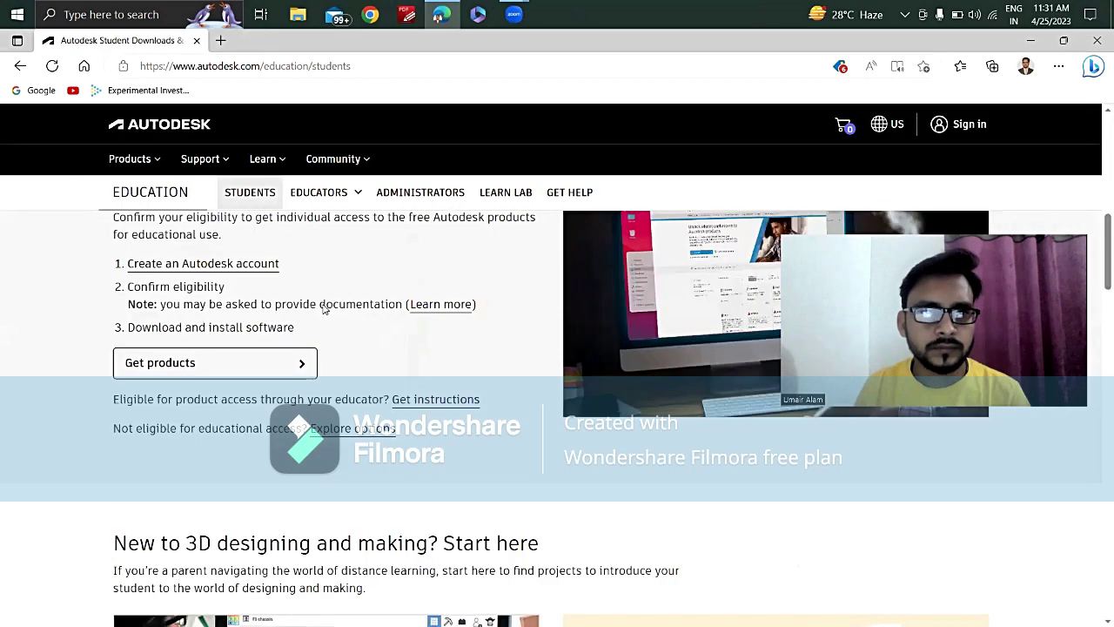
pyautogui.scroll(1, 279, 331)
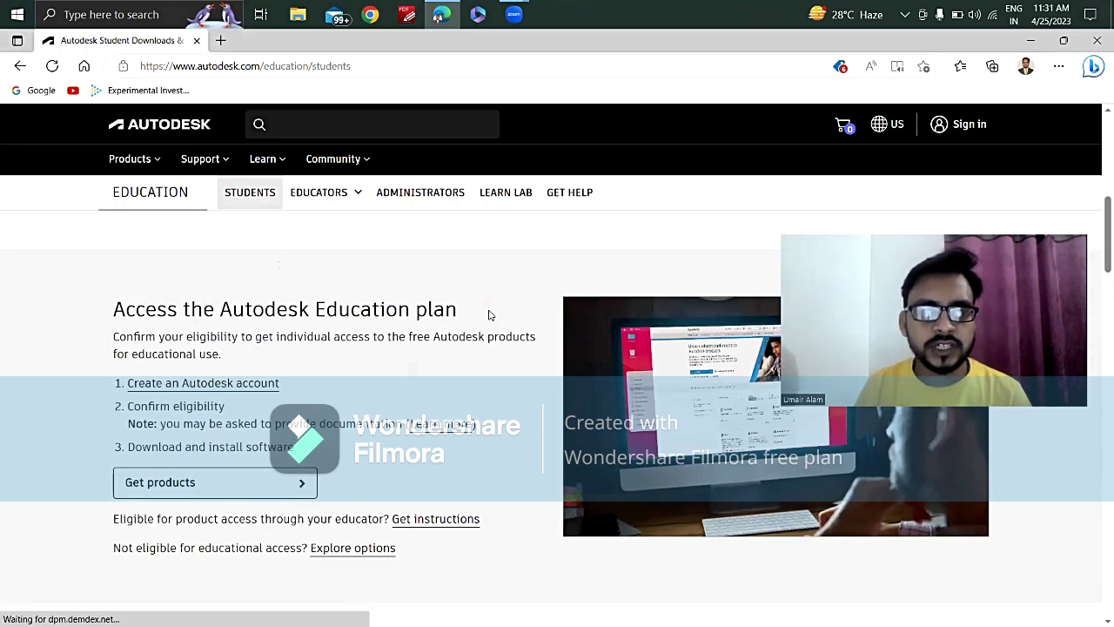
pyautogui.scroll(-1, 323, 359)
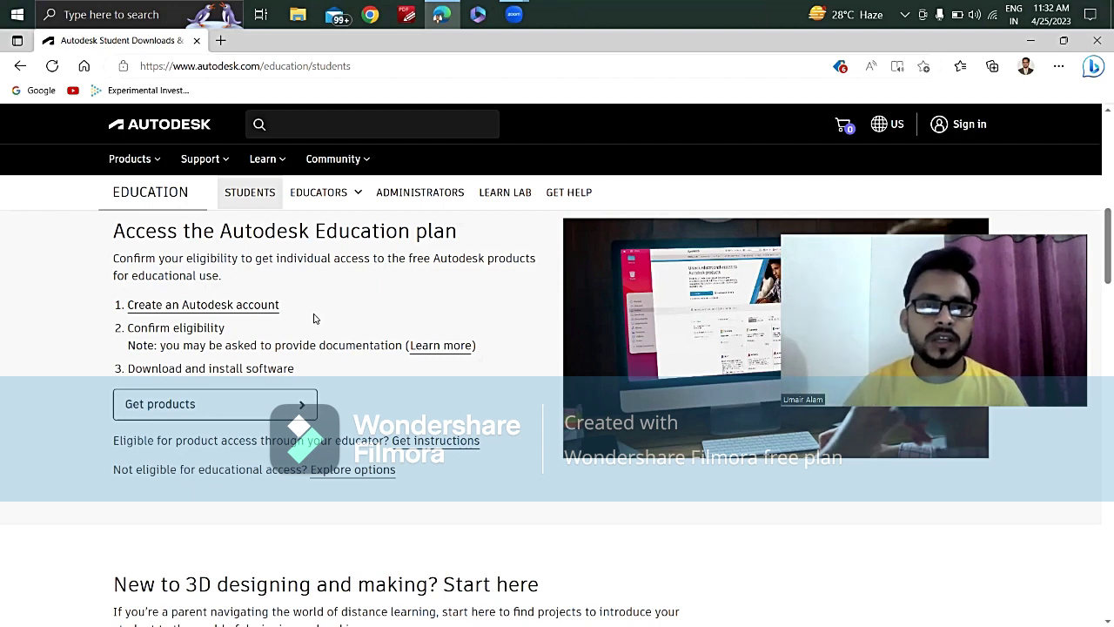
# Start Get products, try Create Account, then return to the Autodesk account sign-in page.
pyautogui.click(966, 126)
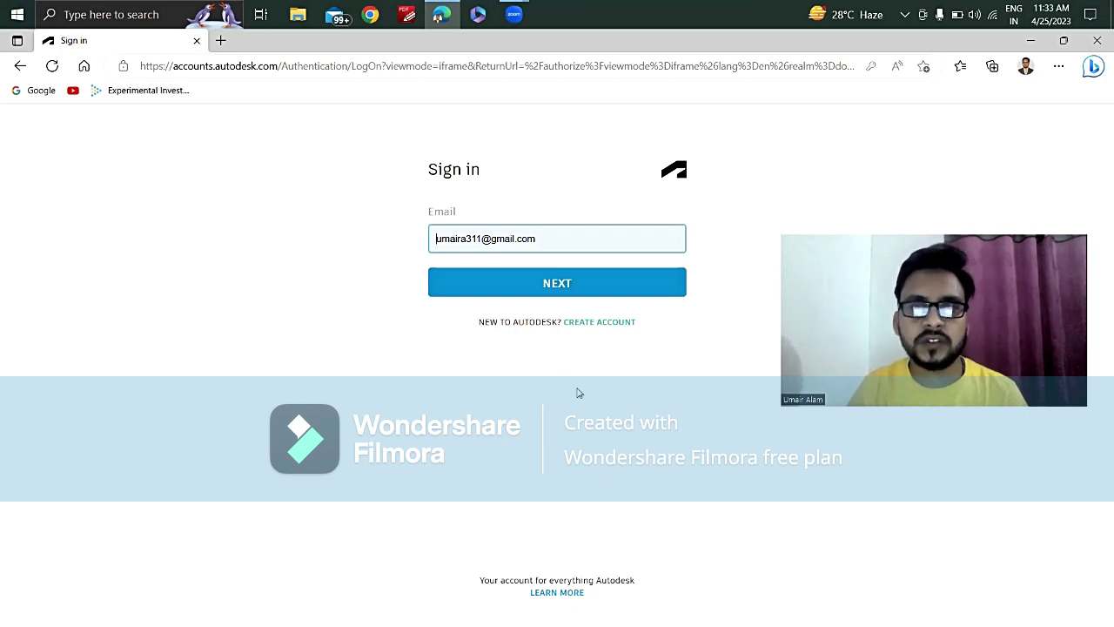
pyautogui.click(604, 329)
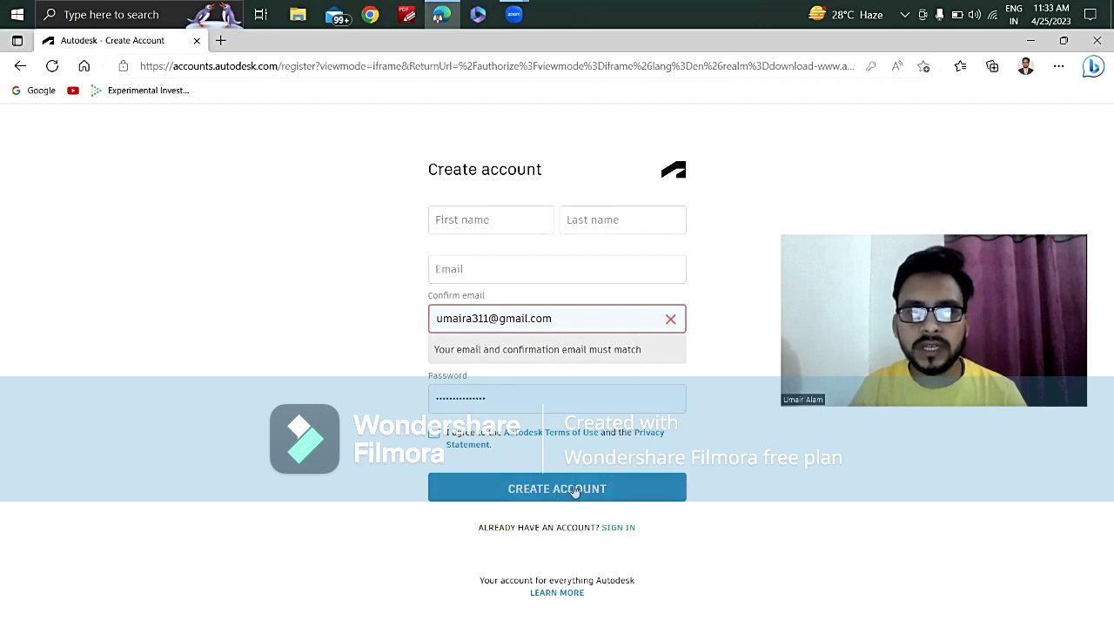
pyautogui.click(669, 320)
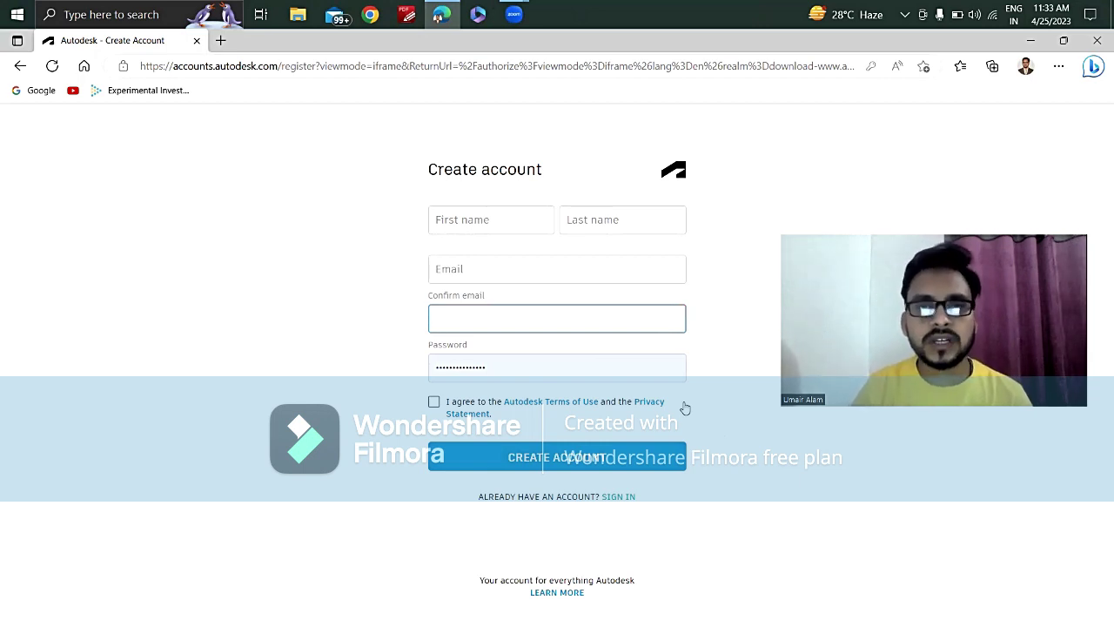
pyautogui.click(21, 67)
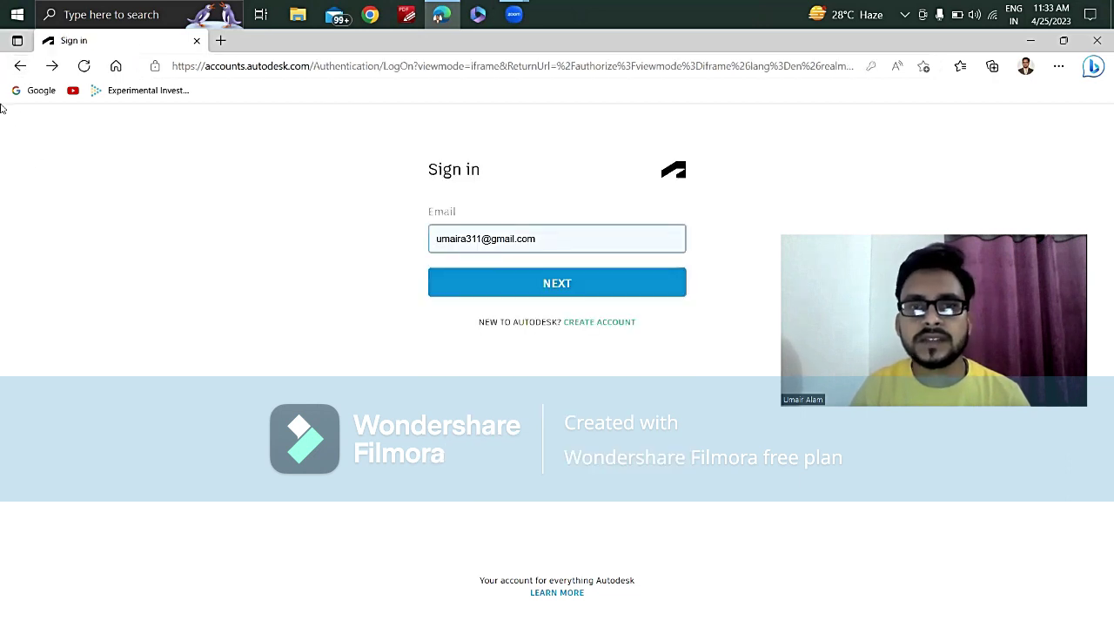
# Go back to the Autodesk Education students page and skim it.
pyautogui.click(21, 67)
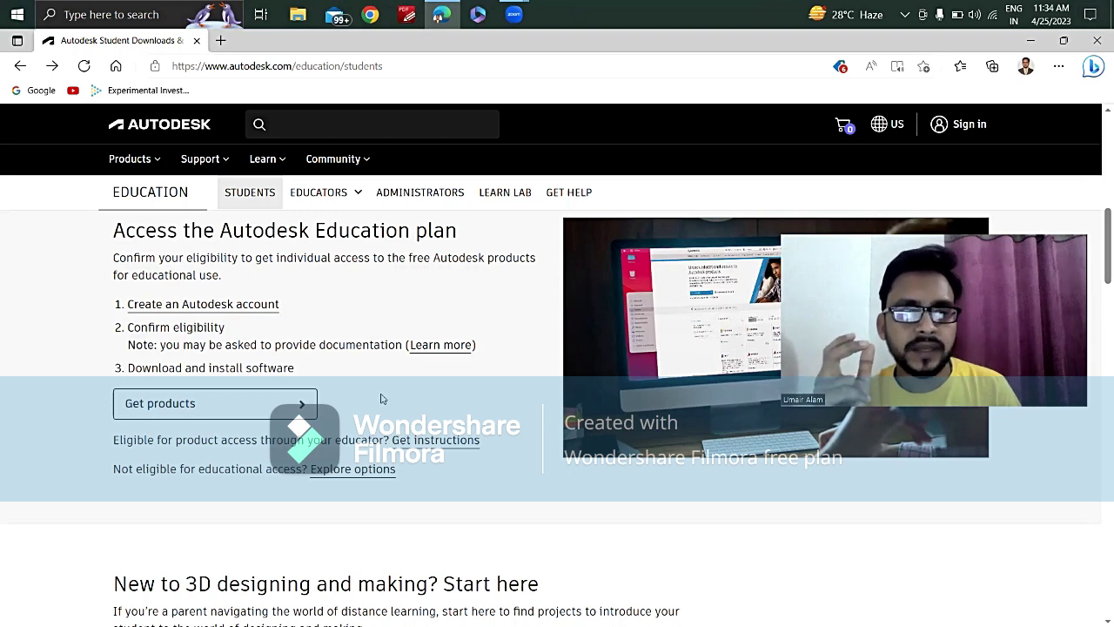
pyautogui.scroll(-1, 380, 399)
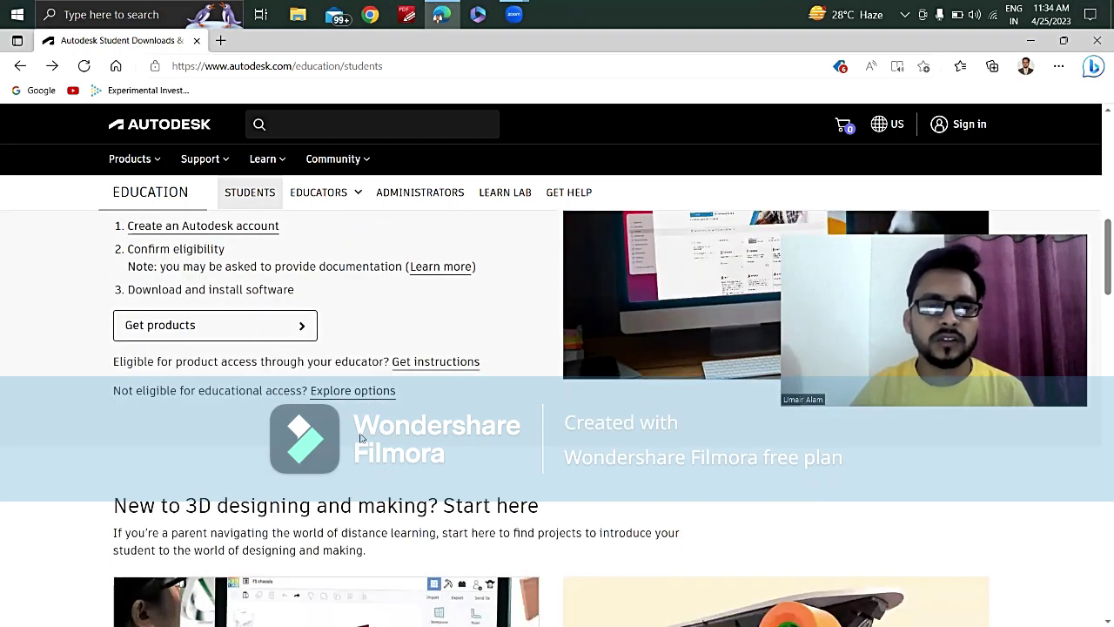
pyautogui.scroll(-3, 361, 437)
pyautogui.scroll(-4, 366, 437)
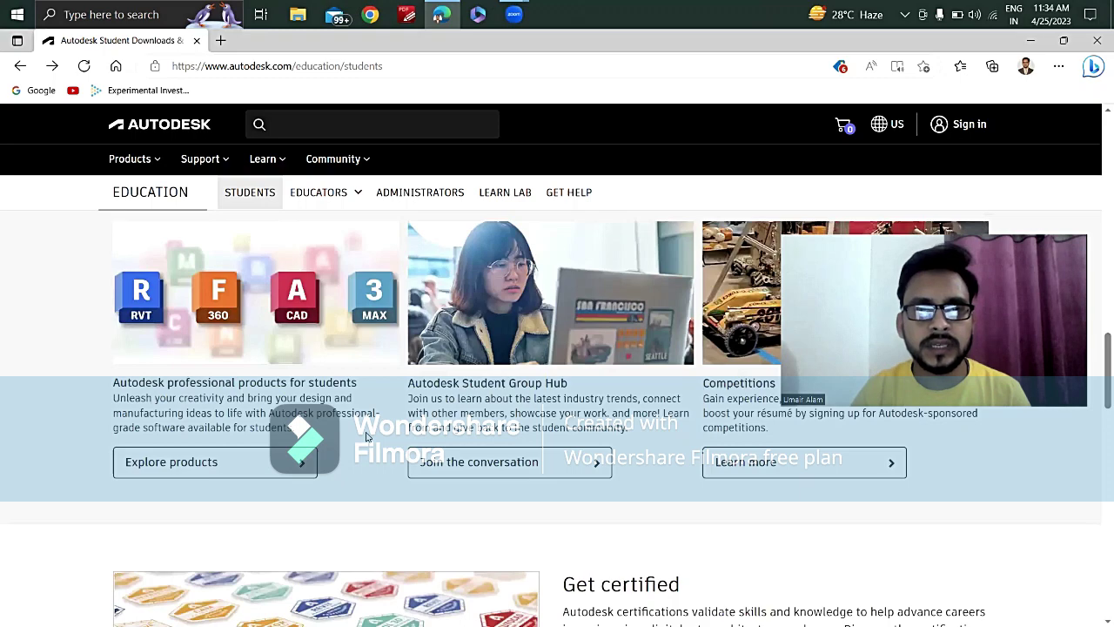
pyautogui.scroll(3, 365, 436)
pyautogui.scroll(3, 365, 436)
pyautogui.scroll(2, 365, 437)
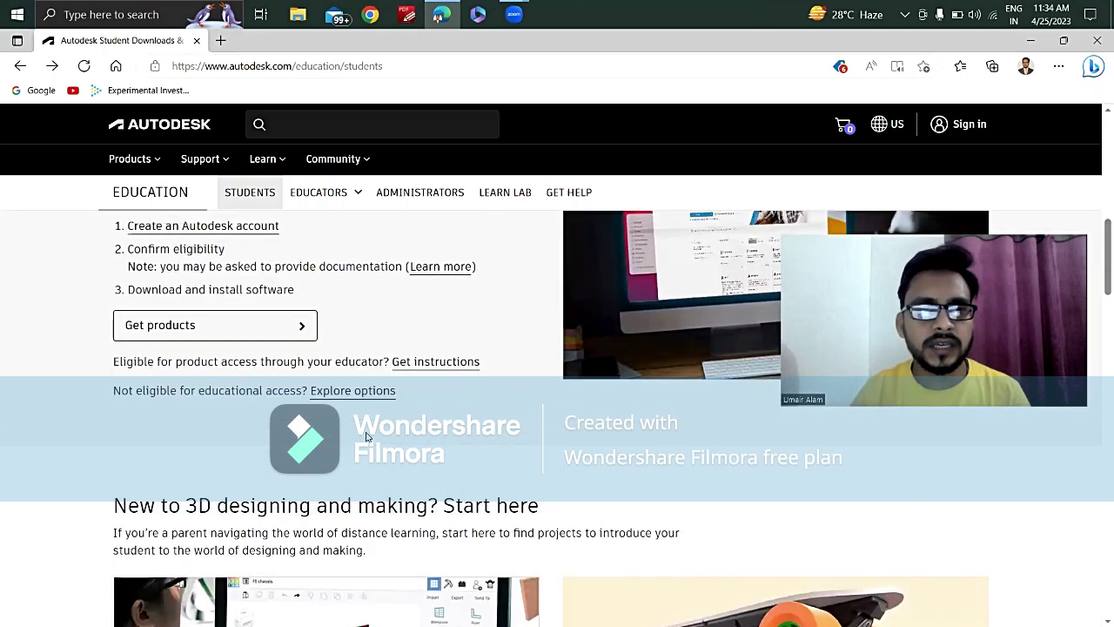
pyautogui.scroll(2, 365, 437)
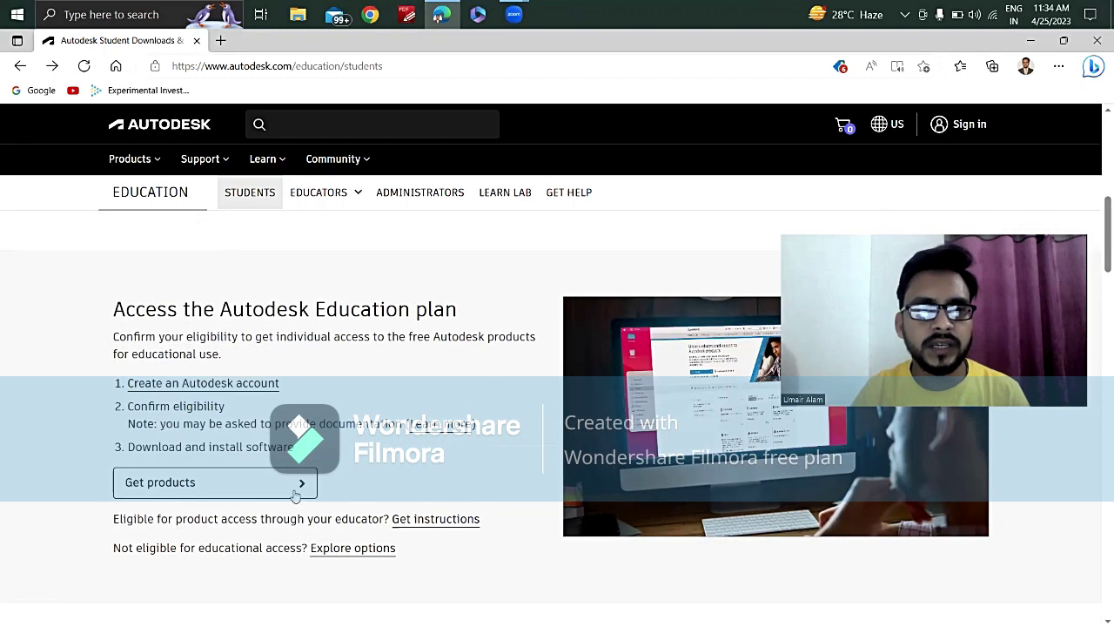
# Open the individual educational products list and scroll to the AutoCAD and Inventor Professional cards.
pyautogui.click(299, 484)
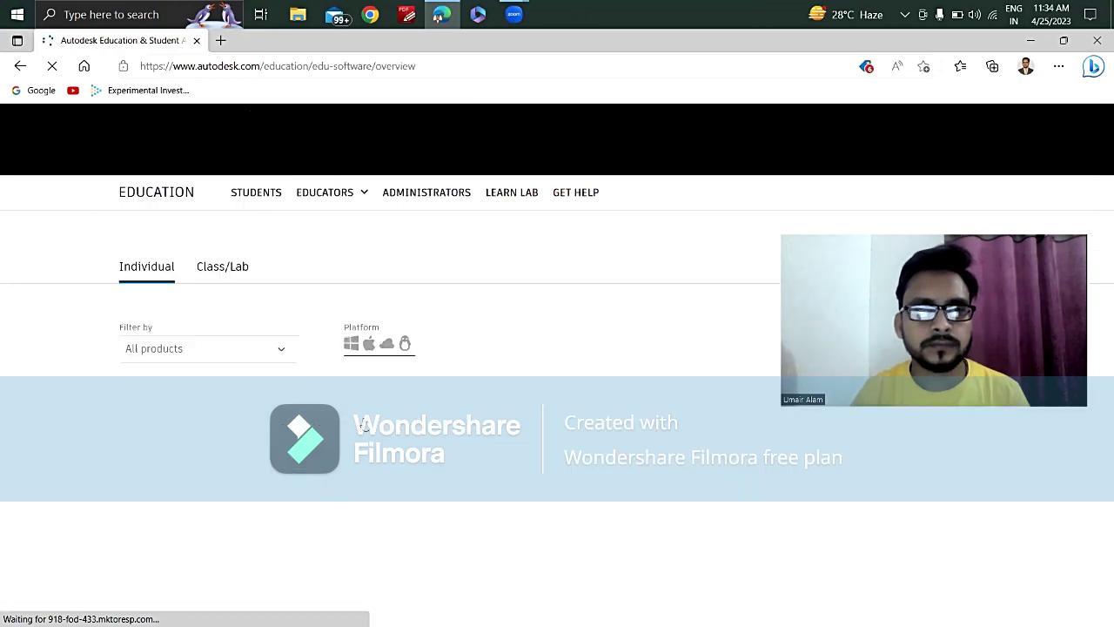
pyautogui.scroll(-2, 376, 392)
pyautogui.scroll(-2, 379, 393)
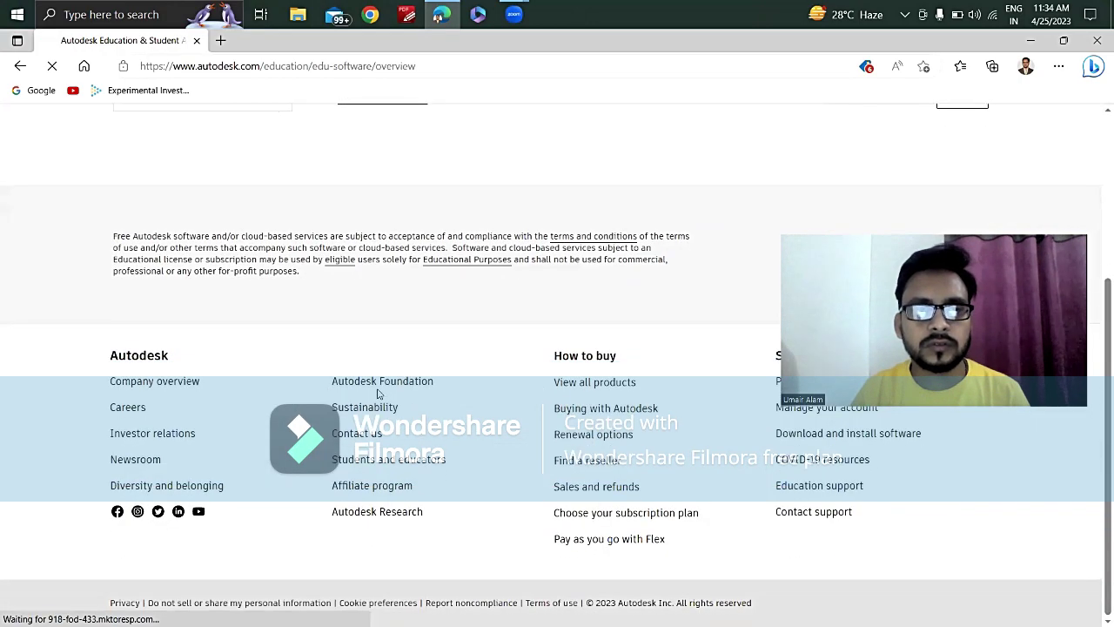
pyautogui.scroll(-3, 378, 391)
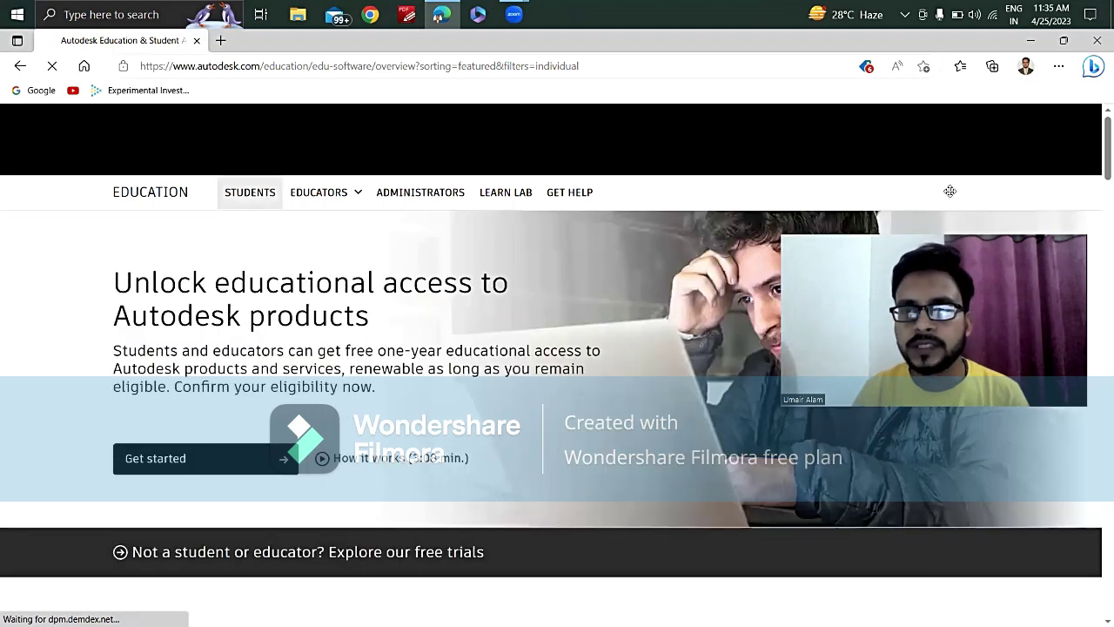
pyautogui.moveTo(949, 191); pyautogui.dragTo(937, 50)
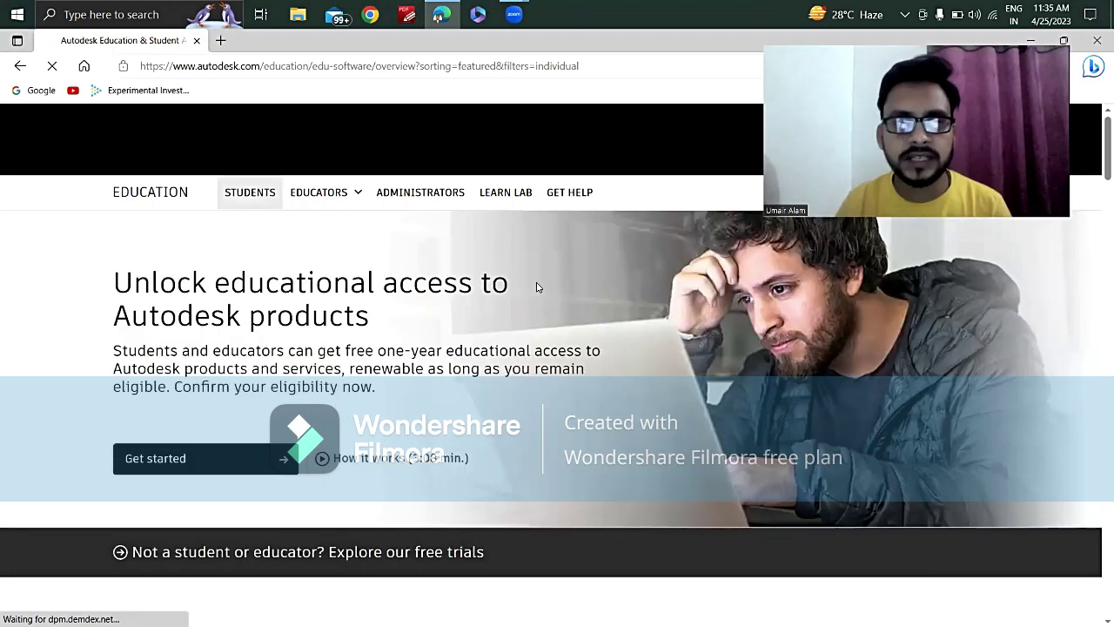
pyautogui.scroll(-5, 426, 419)
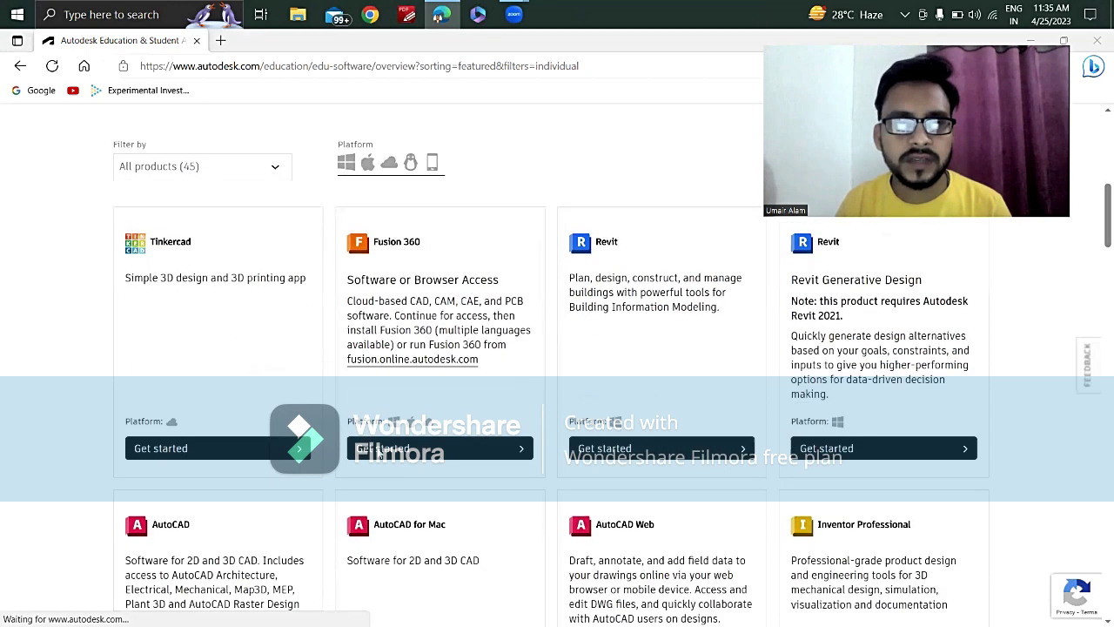
pyautogui.scroll(-3, 284, 505)
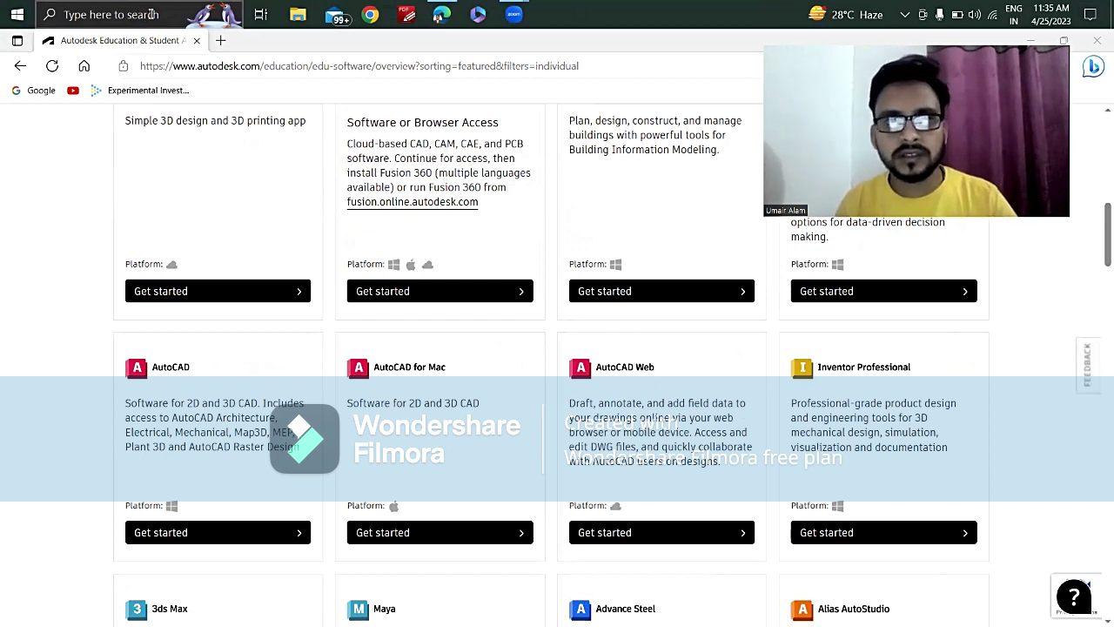
# Search Windows for 'snipping' and launch Snipping Tool.
pyautogui.click(139, 15)
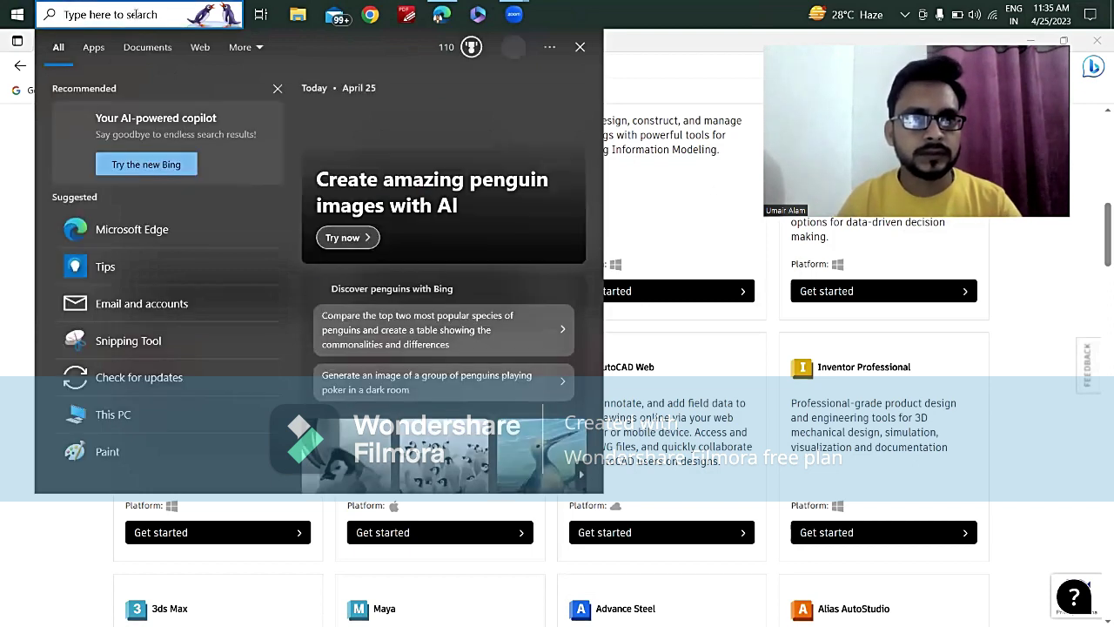
pyautogui.write('sN')
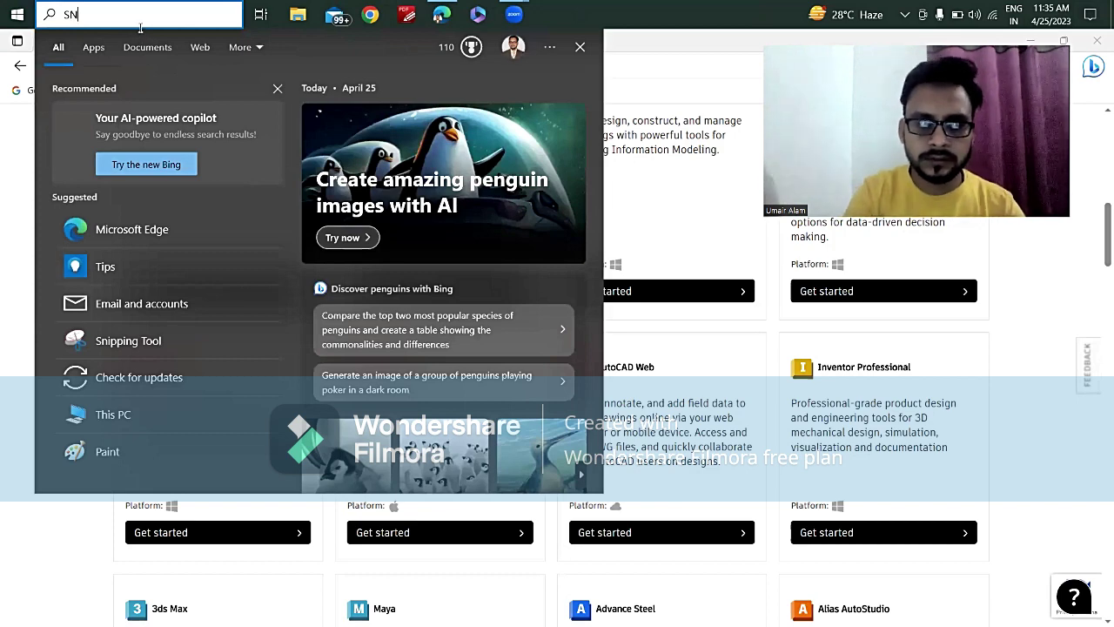
pyautogui.write('IPPING')
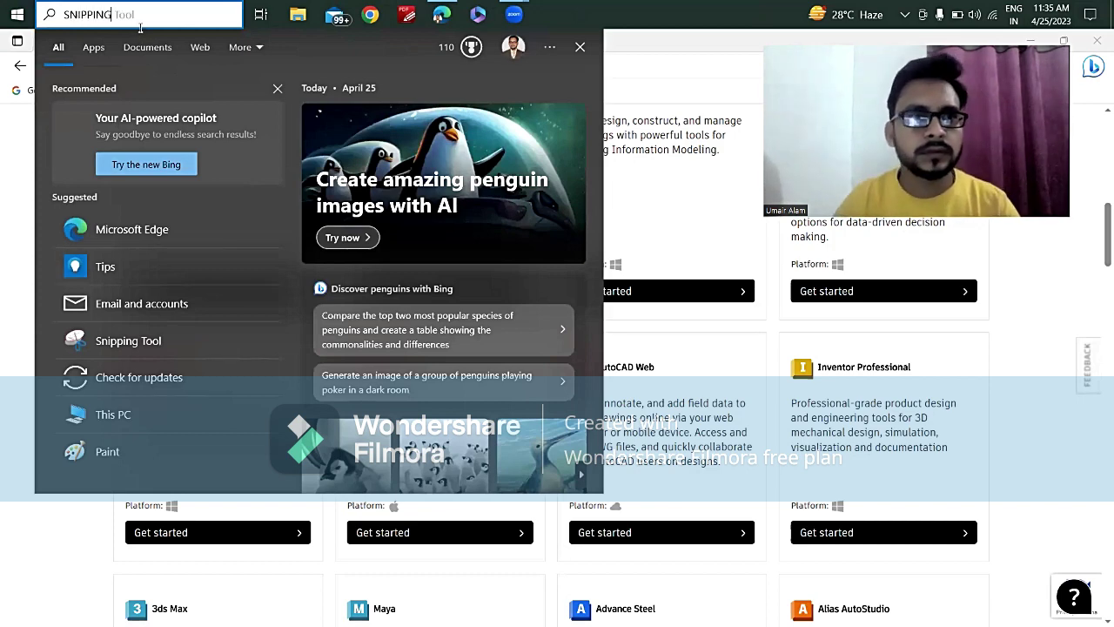
pyautogui.click(357, 224)
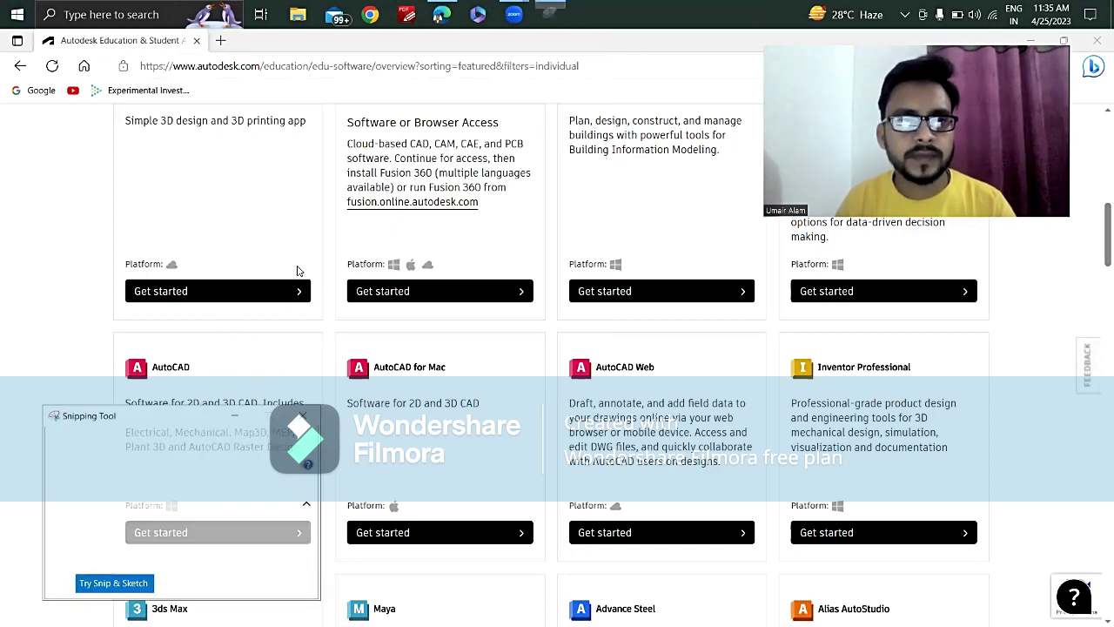
# Snip the screen region containing the AutoCAD and Inventor product cards.
pyautogui.moveTo(151, 420); pyautogui.dragTo(195, 62)
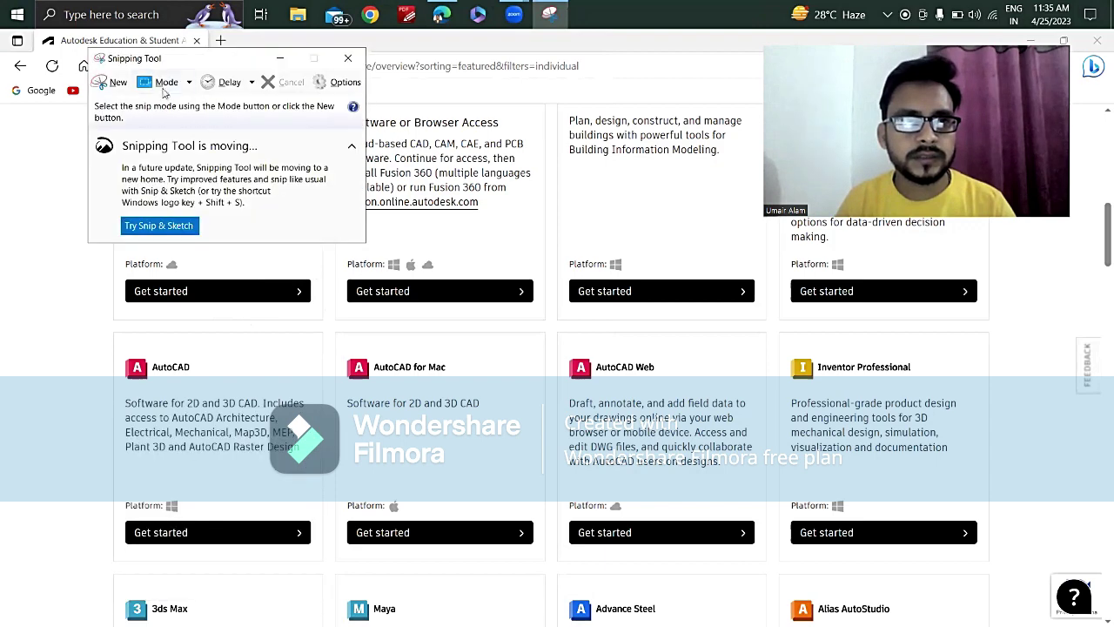
pyautogui.click(112, 82)
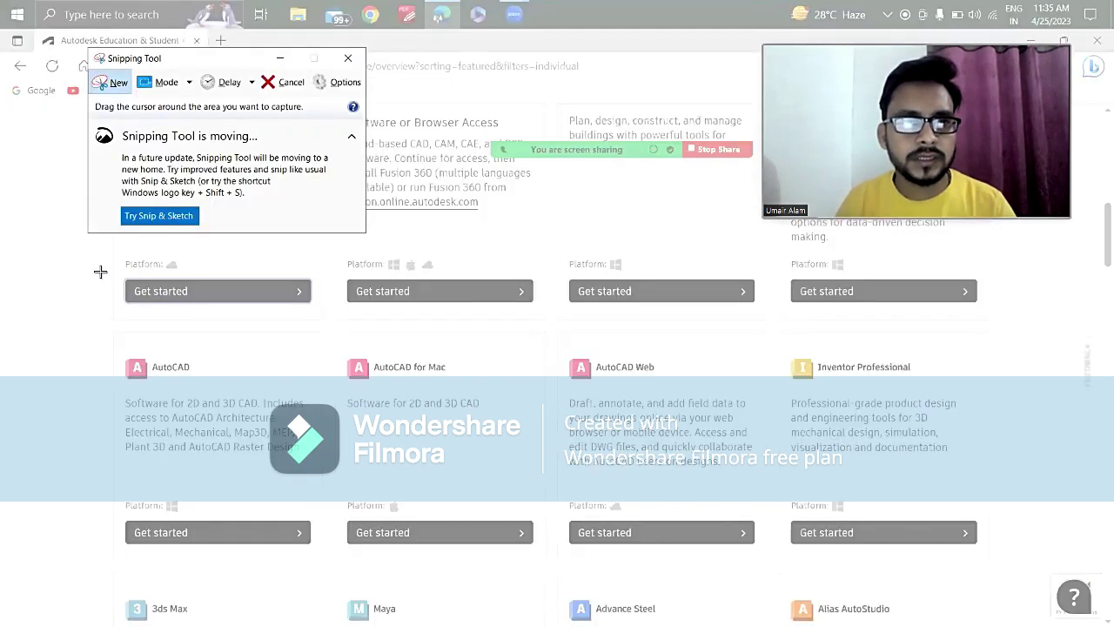
pyautogui.moveTo(101, 266)
pyautogui.mouseDown()
pyautogui.moveTo(989, 531)
pyautogui.moveTo(988, 562)
pyautogui.mouseUp()
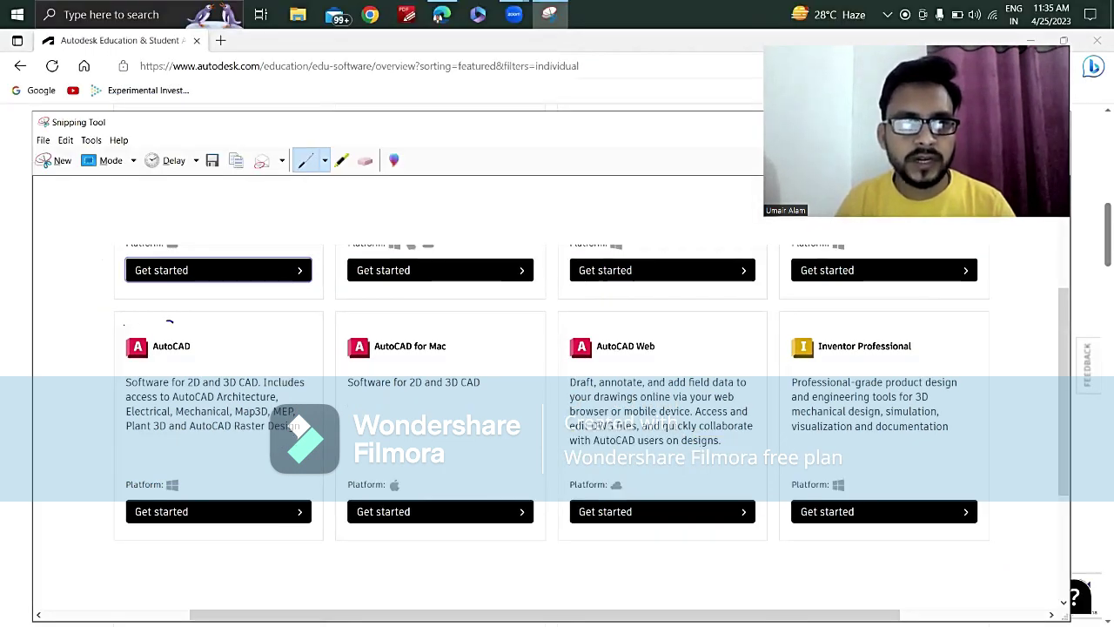
# Circle the AutoCAD, AutoCAD for Mac, AutoCAD Web and Inventor Professional names with the pen.
pyautogui.moveTo(170, 323); pyautogui.dragTo(155, 320)
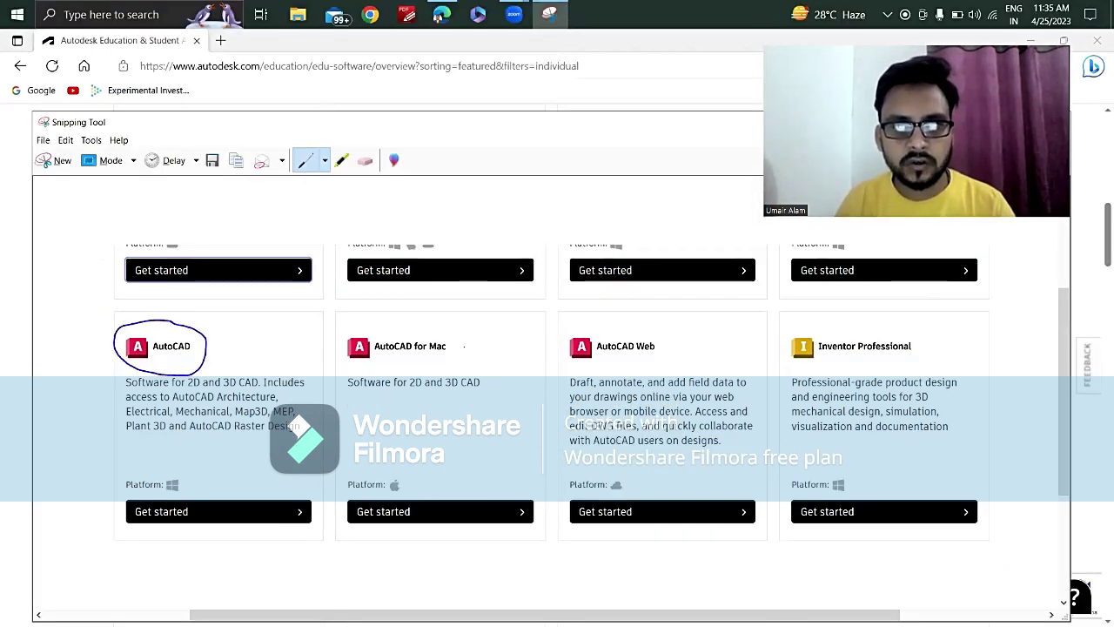
pyautogui.moveTo(463, 333); pyautogui.dragTo(470, 342)
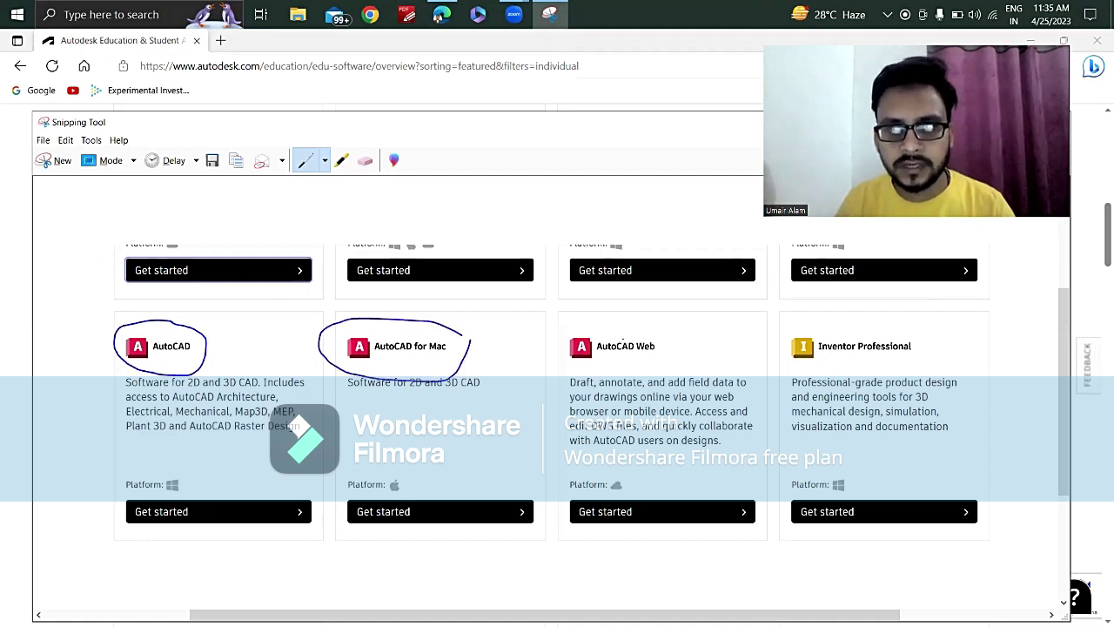
pyautogui.moveTo(653, 327); pyautogui.dragTo(665, 336)
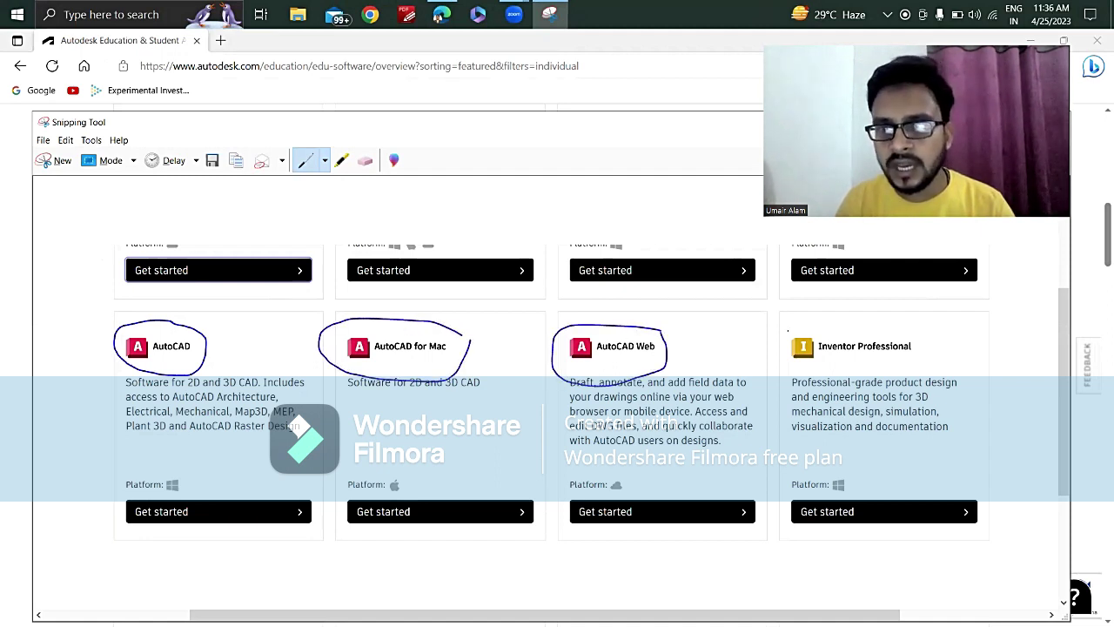
pyautogui.moveTo(787, 328); pyautogui.dragTo(908, 325)
pyautogui.moveTo(928, 364); pyautogui.dragTo(788, 328)
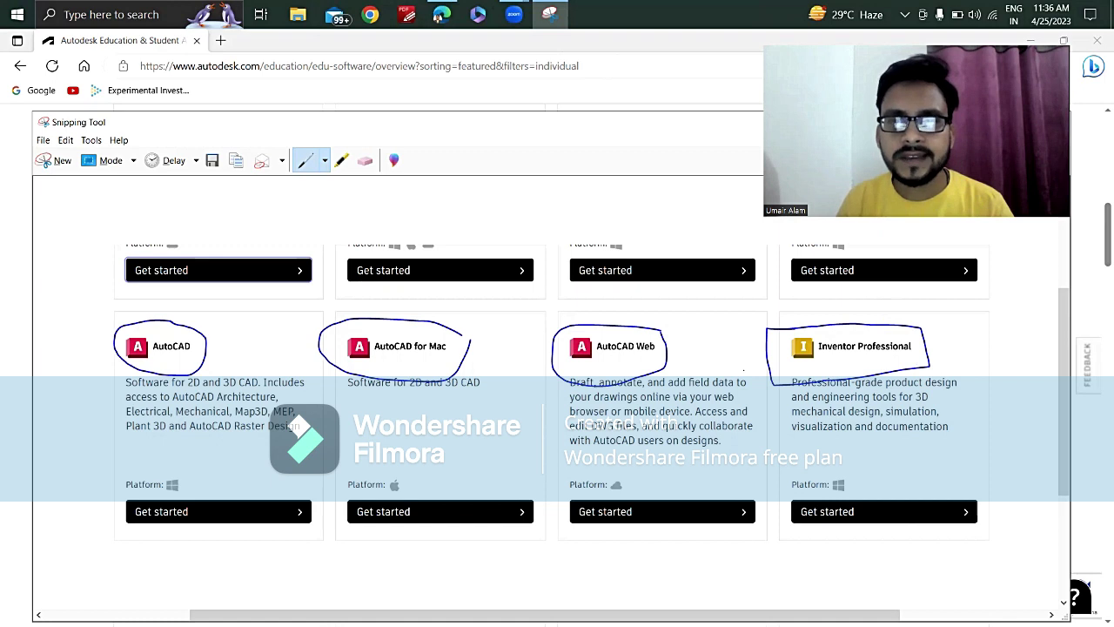
# Close the annotated snip without saving it.
pyautogui.scroll(-1, 744, 370)
pyautogui.scroll(1, 663, 188)
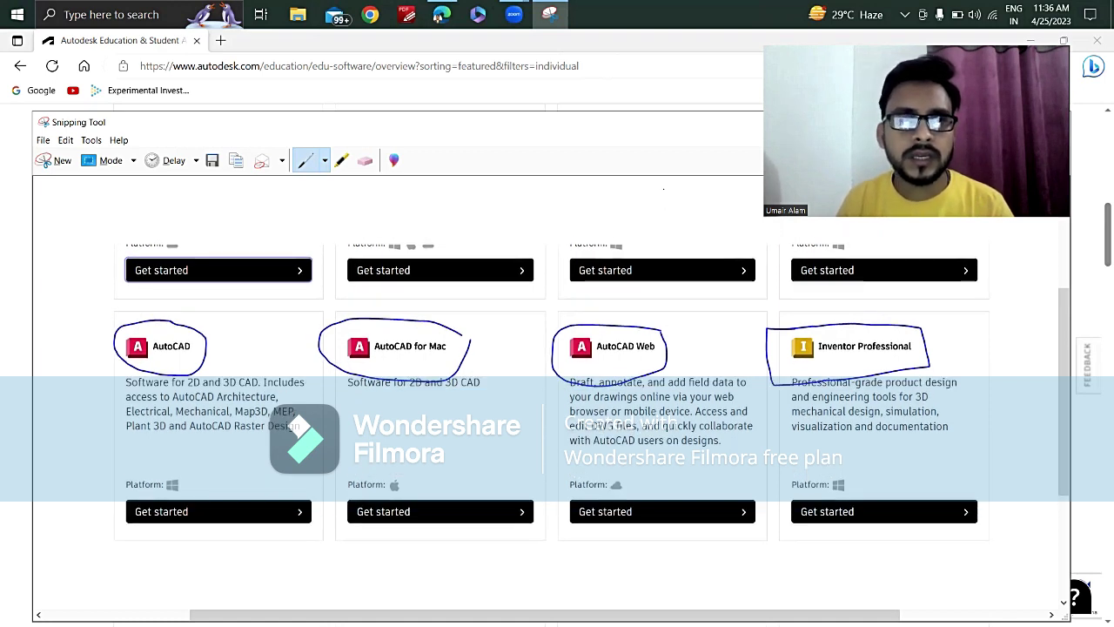
pyautogui.moveTo(1047, 123); pyautogui.dragTo(905, 310)
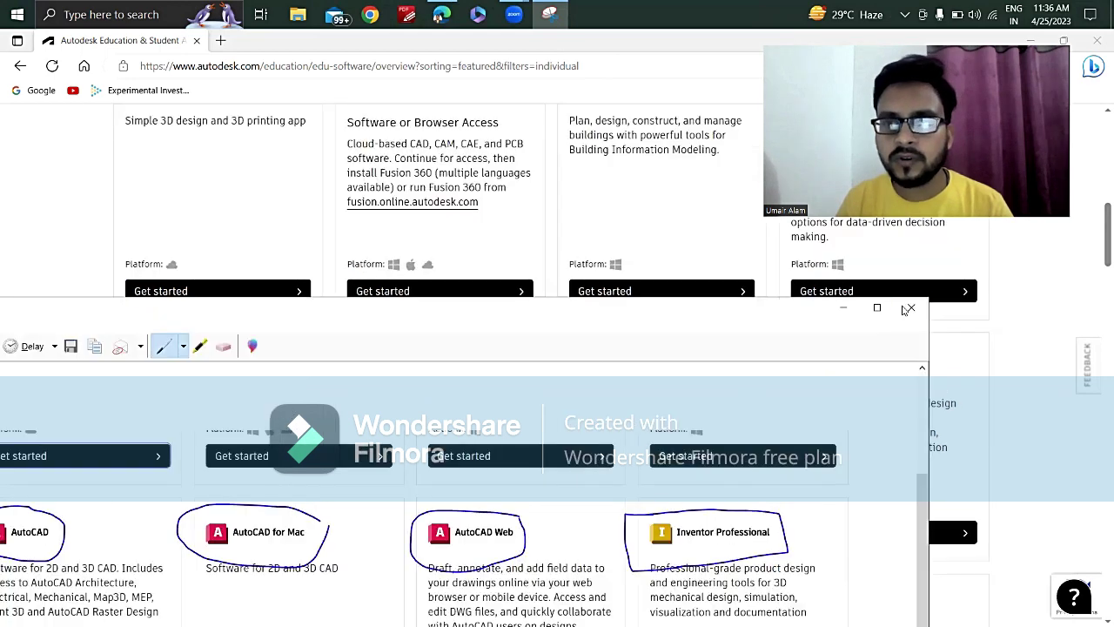
pyautogui.click(908, 308)
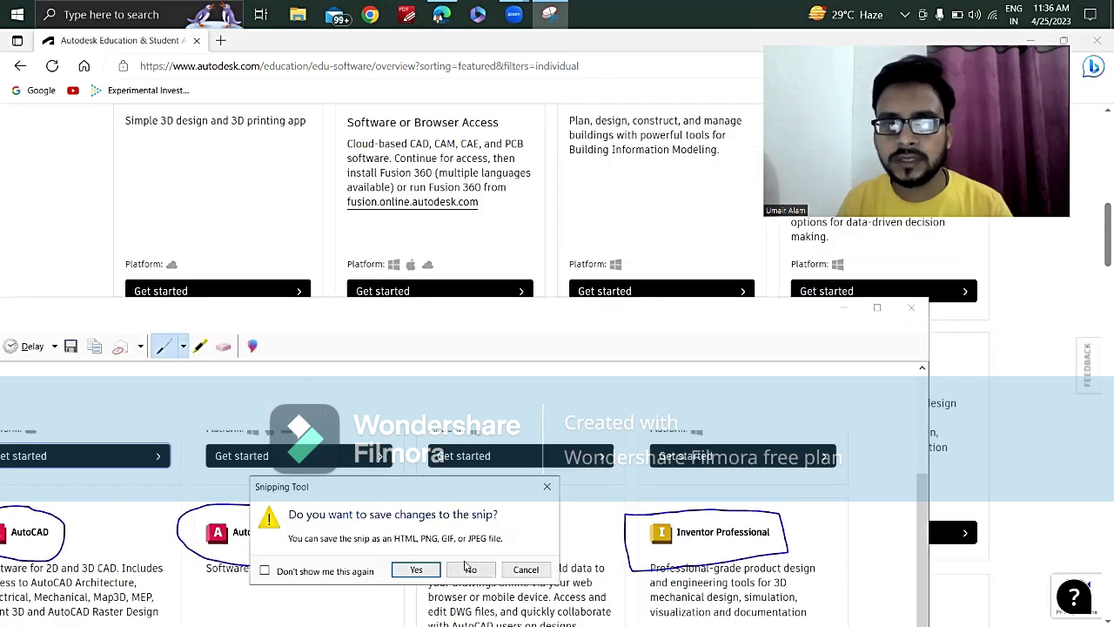
pyautogui.click(471, 571)
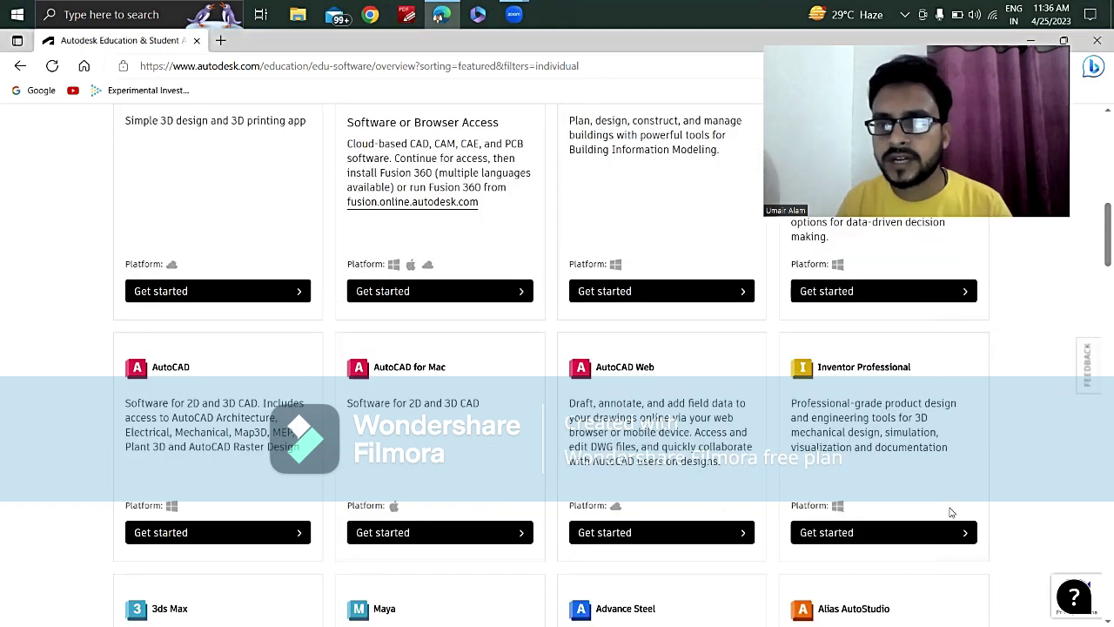
# Open Get started for Inventor Professional and set Educational Role to Student.
pyautogui.click(964, 535)
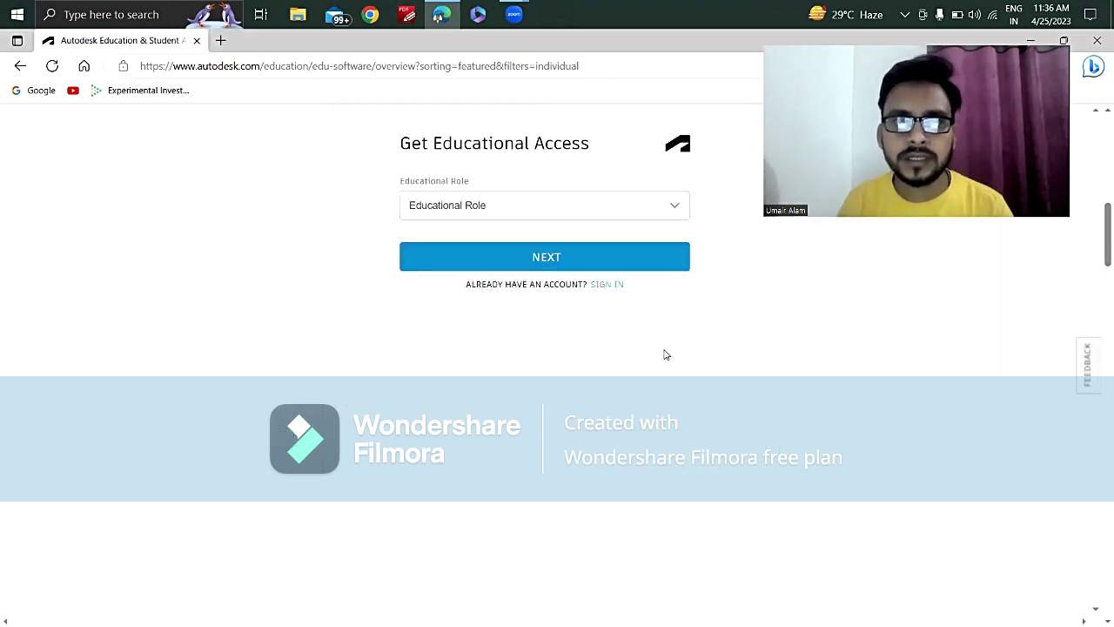
pyautogui.click(680, 209)
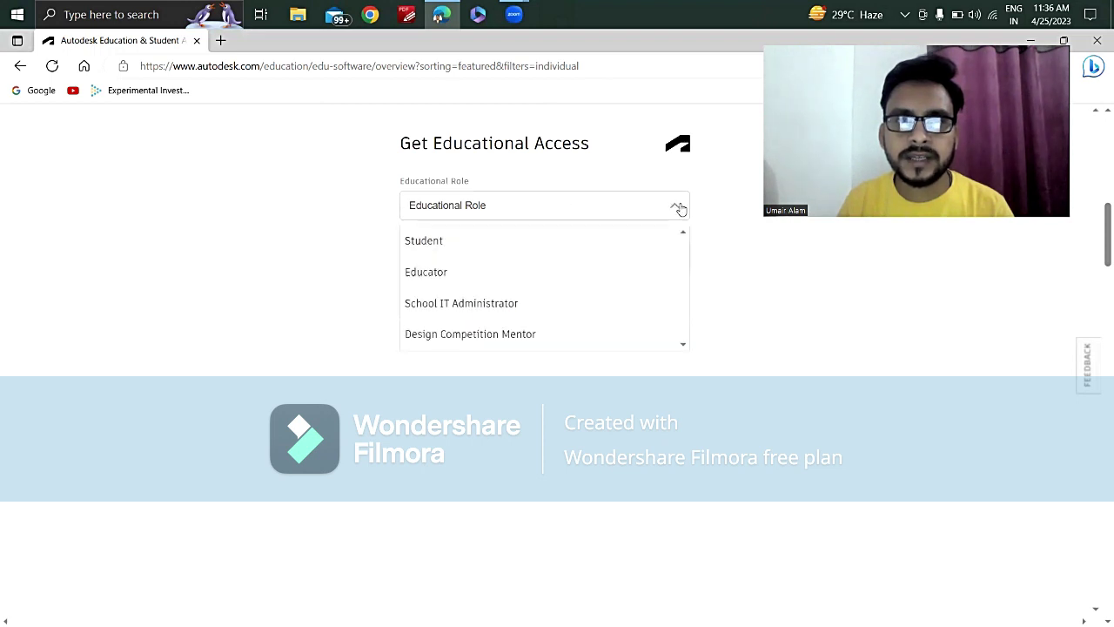
pyautogui.click(445, 242)
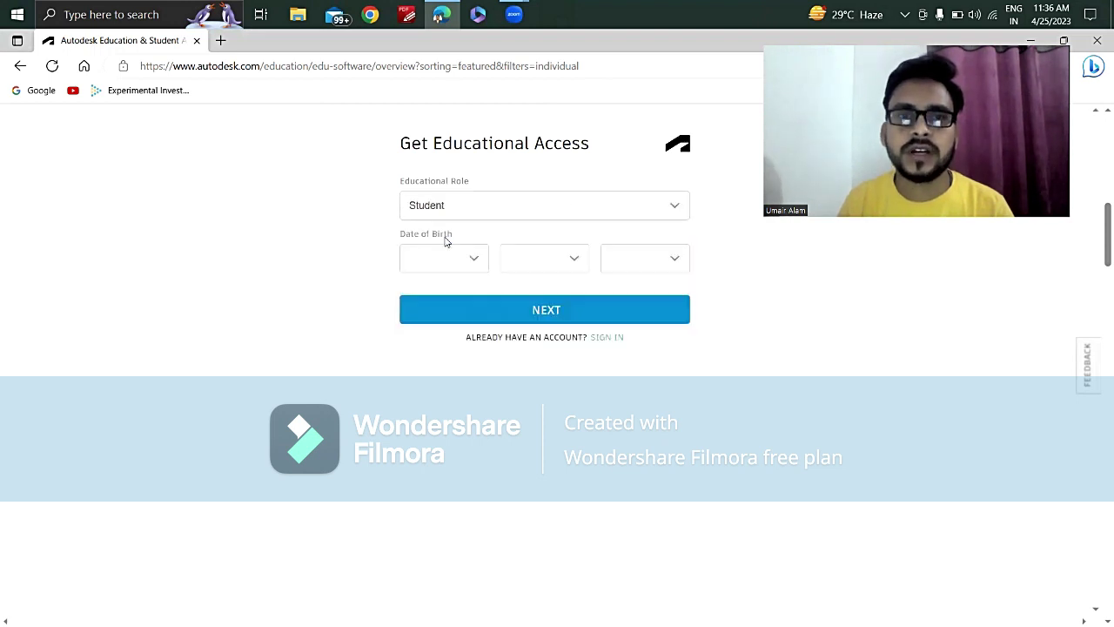
pyautogui.click(678, 210)
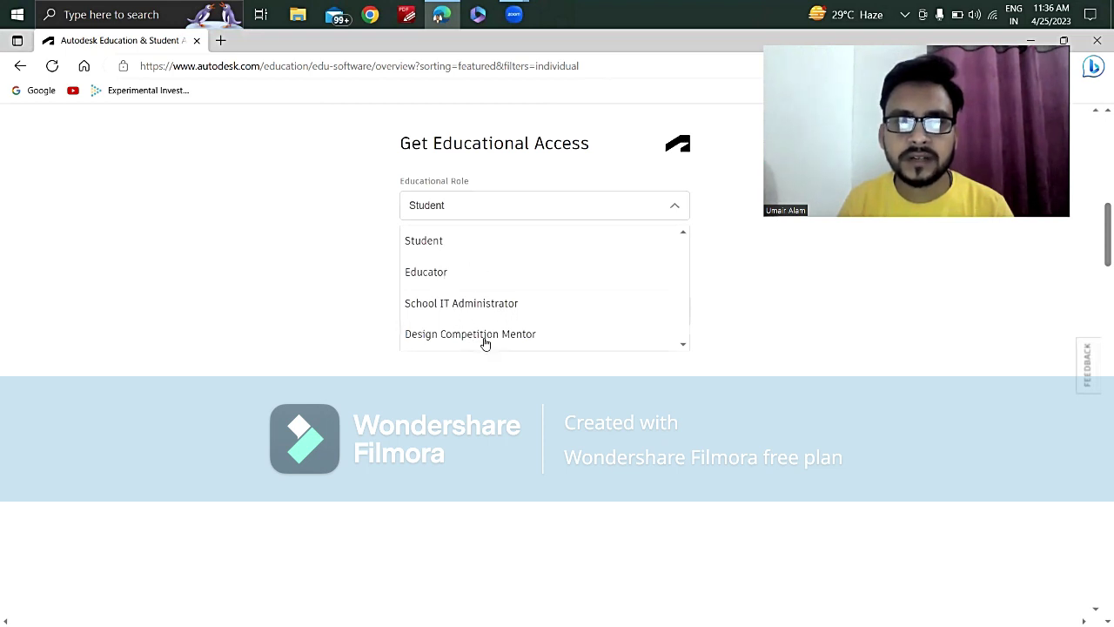
pyautogui.click(450, 242)
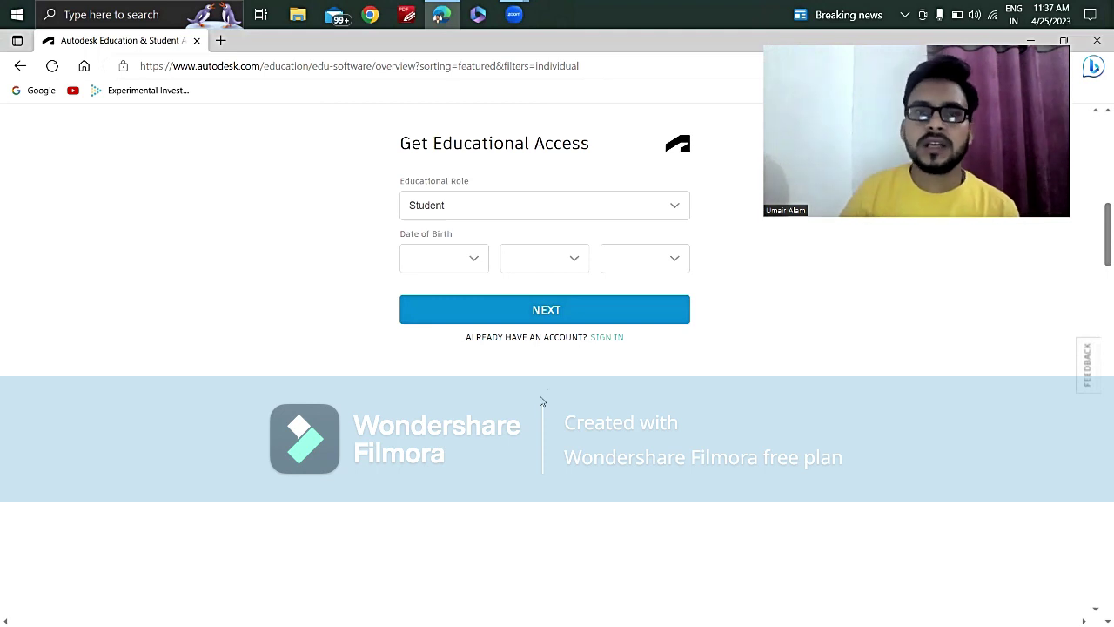
# Go back to the Students page and scroll down to the Get certified and Learning Partner sections.
pyautogui.click(17, 66)
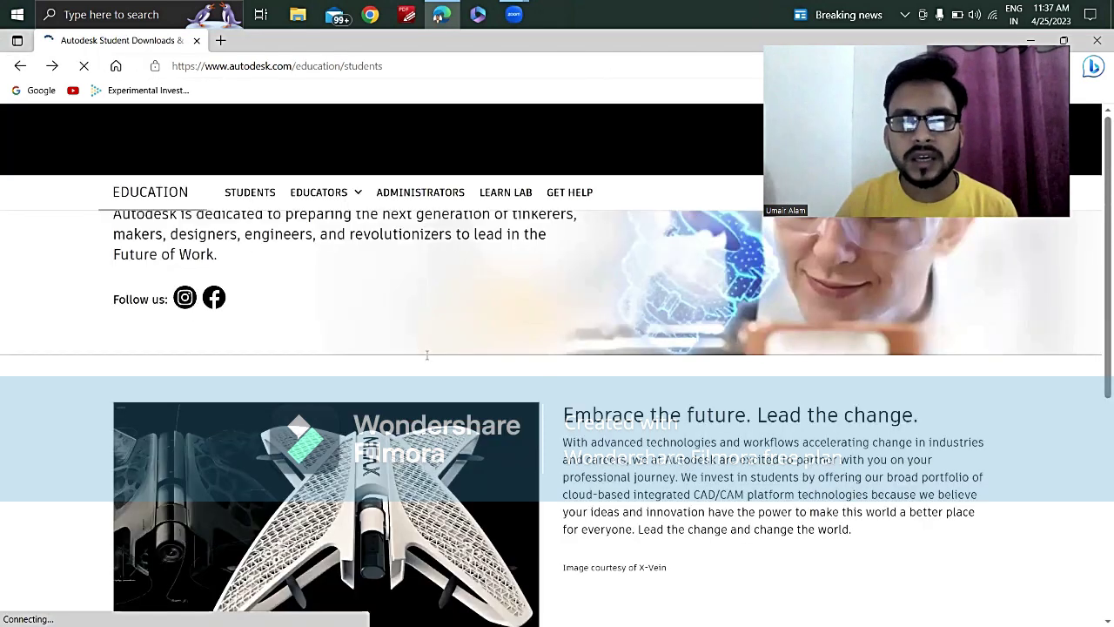
pyautogui.scroll(-1, 427, 355)
pyautogui.scroll(-3, 426, 355)
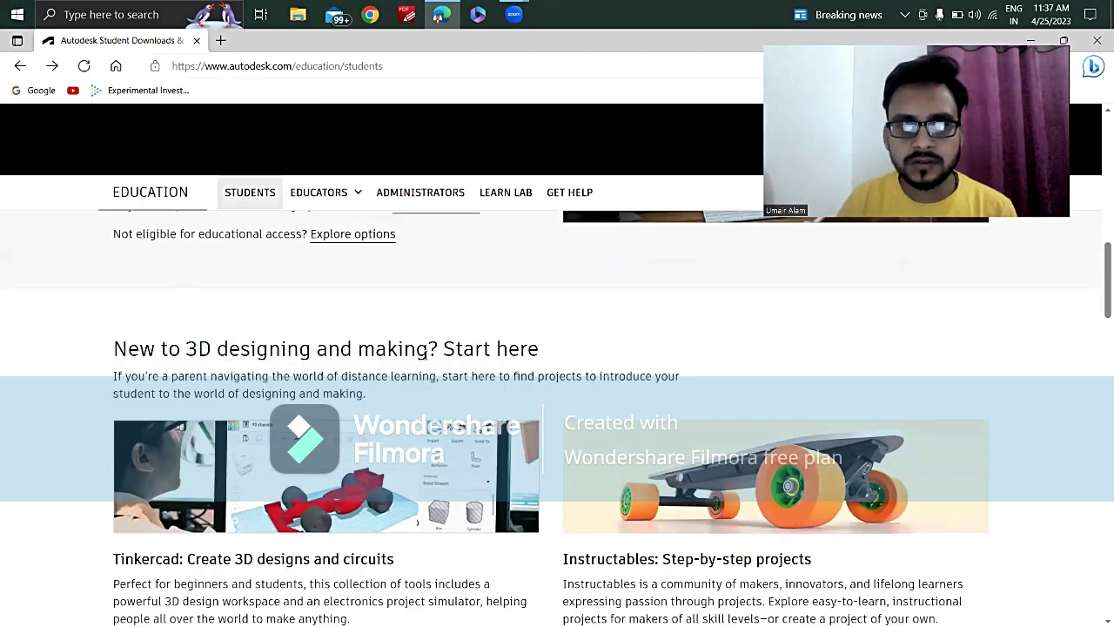
pyautogui.scroll(-2, 427, 352)
pyautogui.scroll(-1, 427, 352)
pyautogui.scroll(-2, 426, 353)
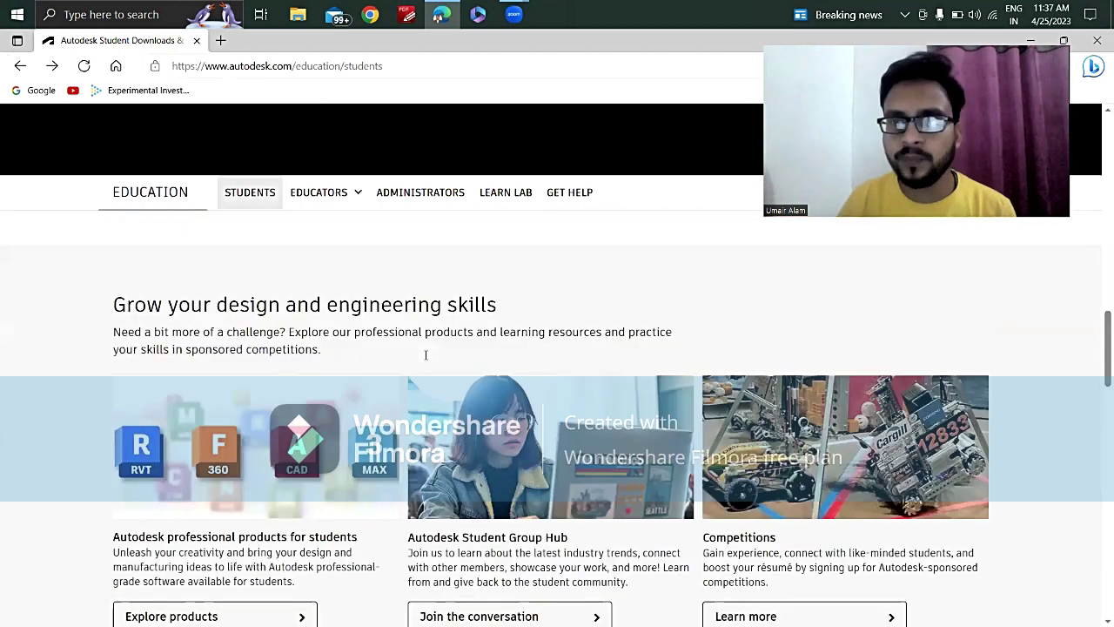
pyautogui.scroll(-2, 425, 354)
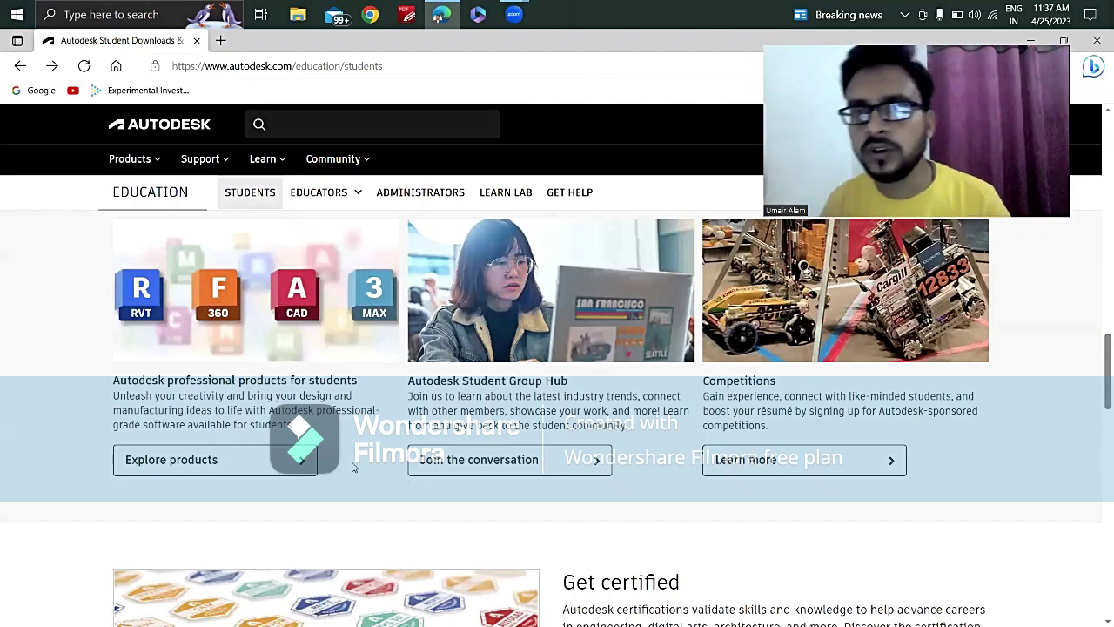
pyautogui.scroll(-1, 350, 464)
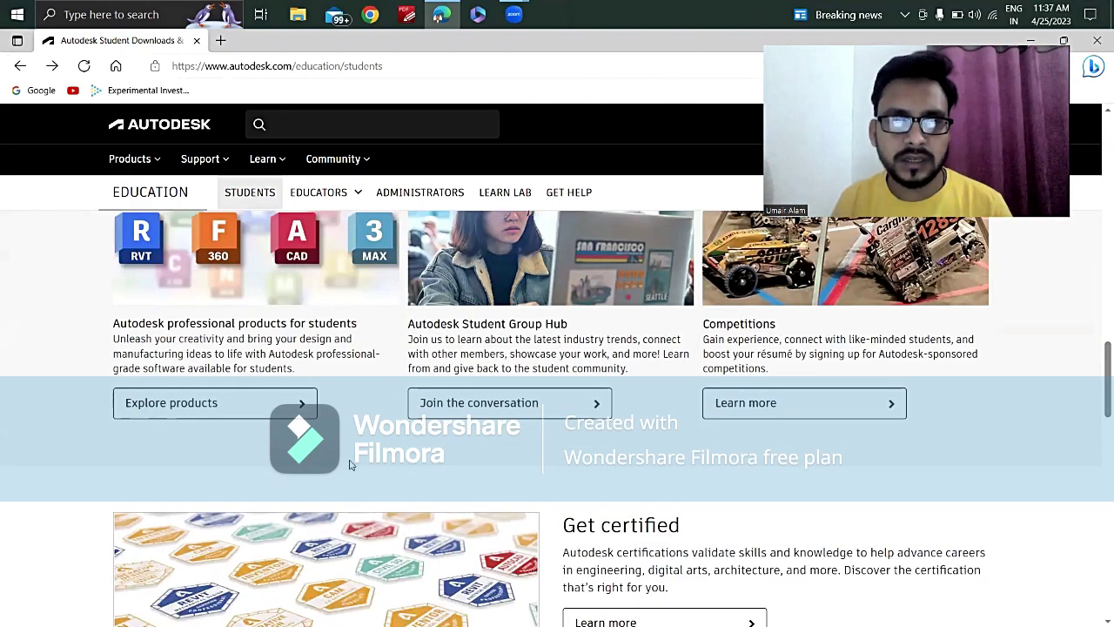
pyautogui.scroll(-1, 350, 464)
pyautogui.scroll(-1, 350, 464)
pyautogui.scroll(-2, 350, 464)
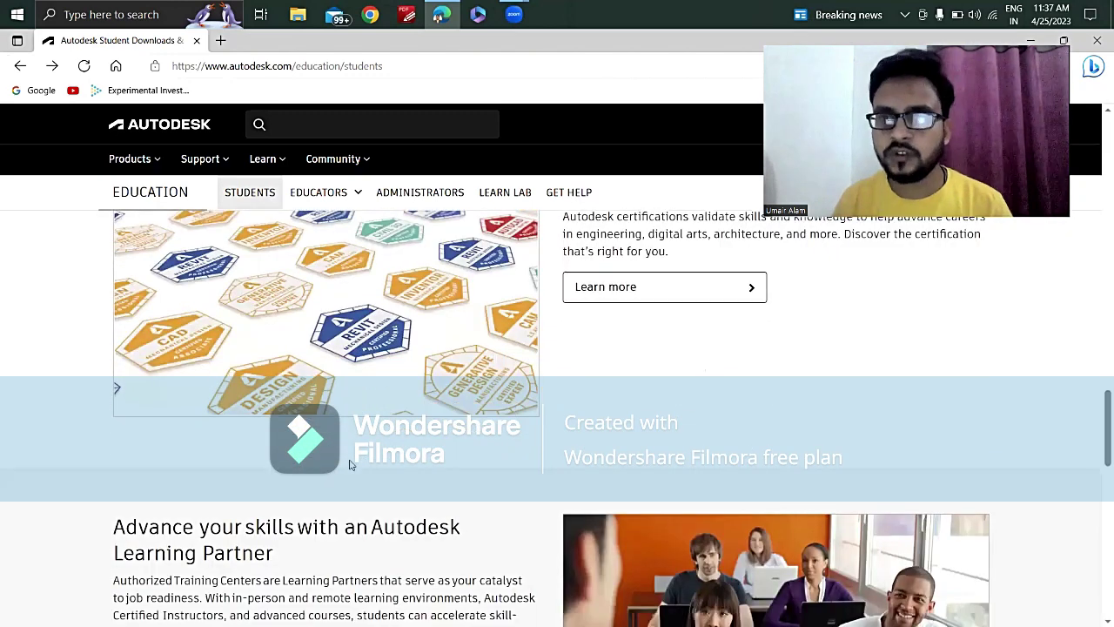